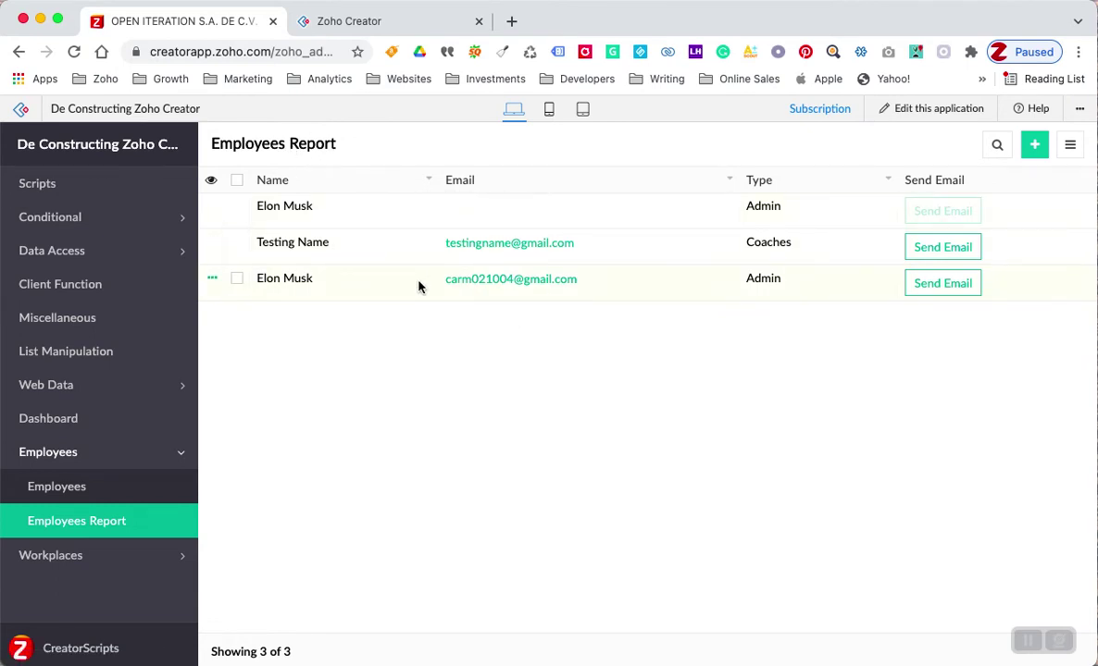
- Edit the first employee record with a new name and an autofilled email address, then update it
{"action": "left_click", "coordinate": [212, 205]}
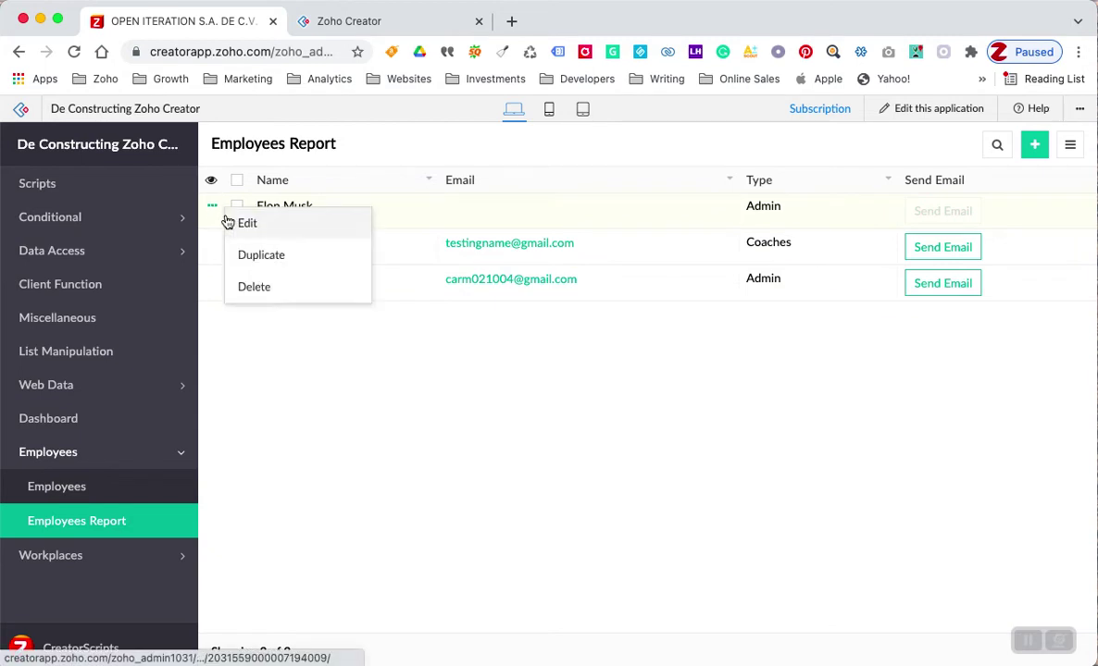
{"action": "left_click", "coordinate": [245, 224]}
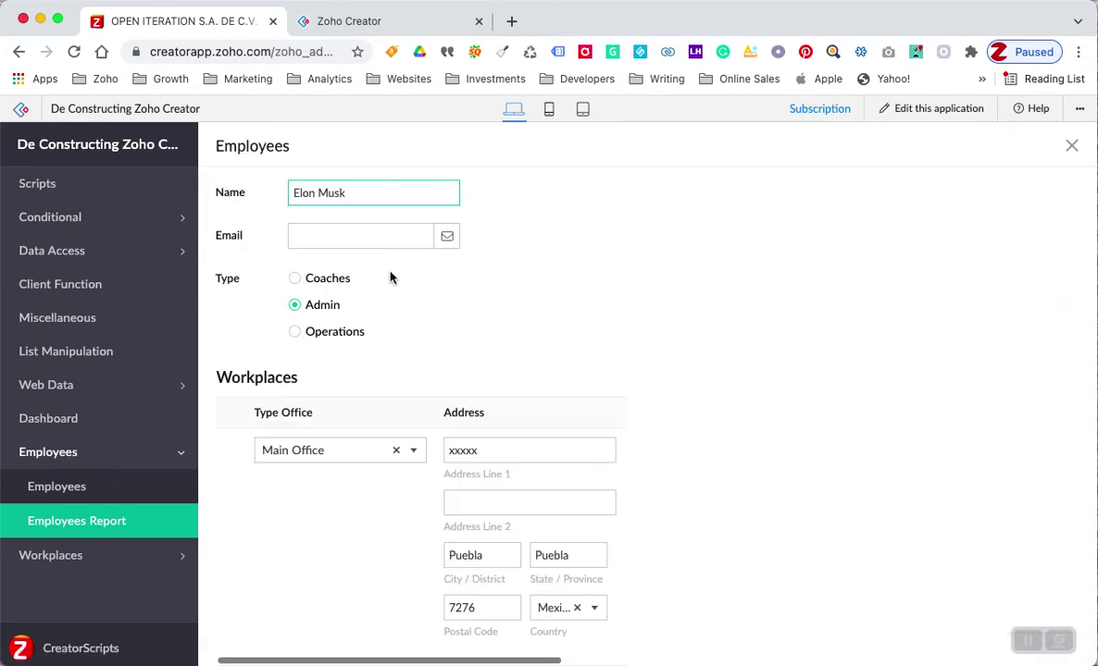
{"action": "left_click_drag", "start_coordinate": [358, 195], "coordinate": [296, 194]}
{"action": "type", "text": "Francisco R"}
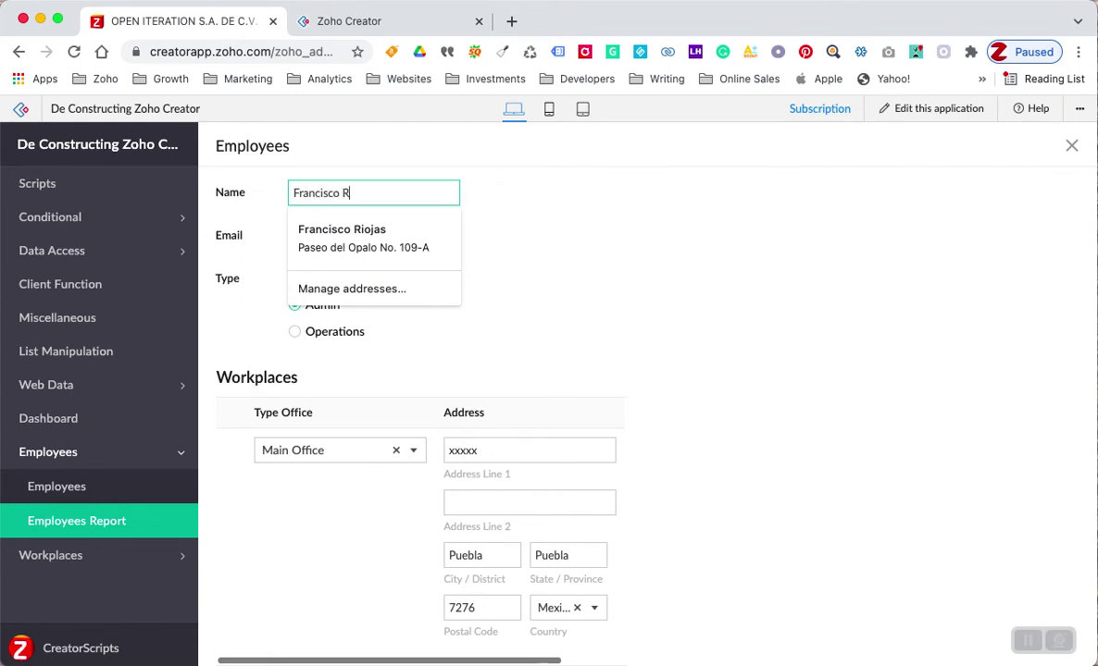
{"action": "left_click", "coordinate": [361, 236]}
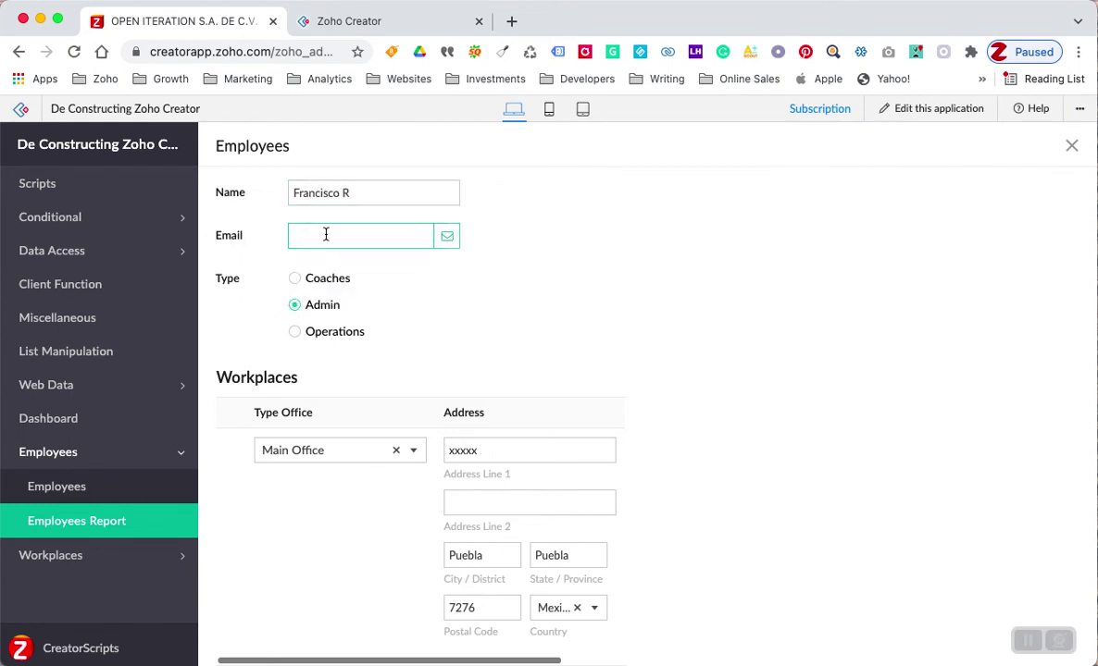
{"action": "left_click", "coordinate": [337, 274]}
{"action": "scroll", "coordinate": [475, 320], "scroll_direction": "down", "scroll_amount": 3}
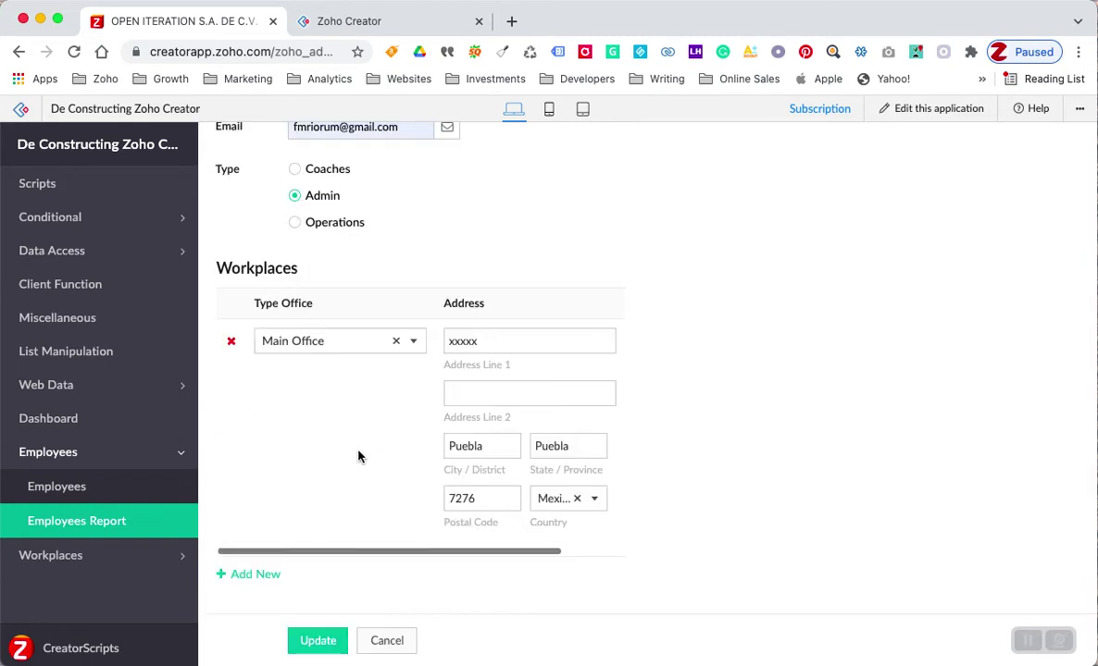
{"action": "left_click", "coordinate": [324, 641]}
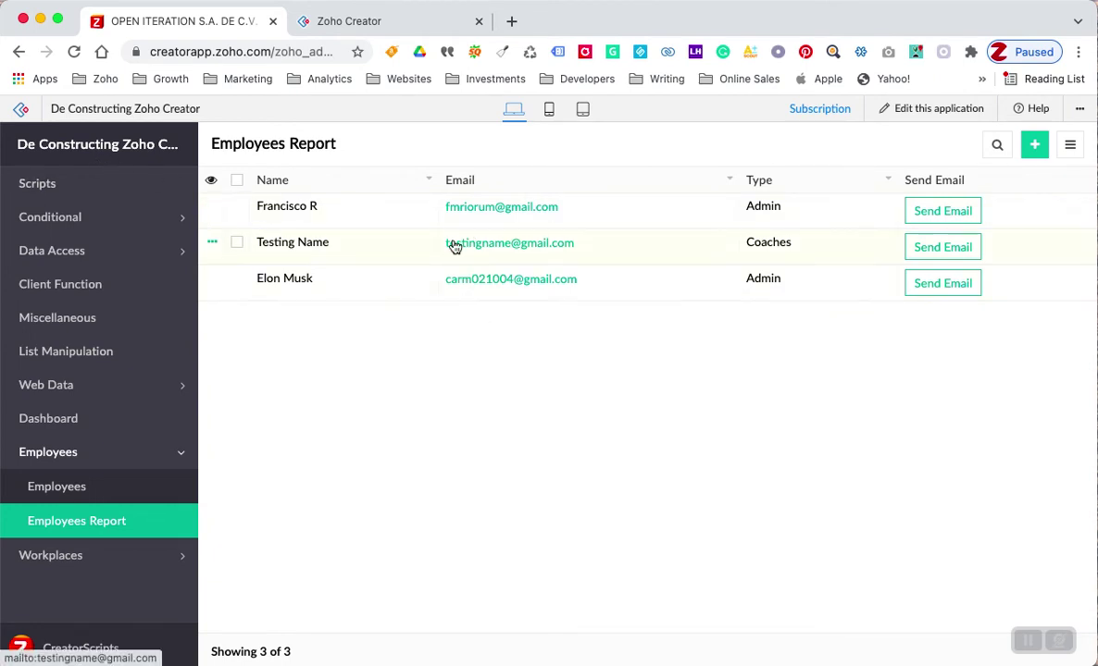
- Open the app in the builder, open the Employees Report properties, and show its More actions
{"action": "left_click", "coordinate": [894, 117]}
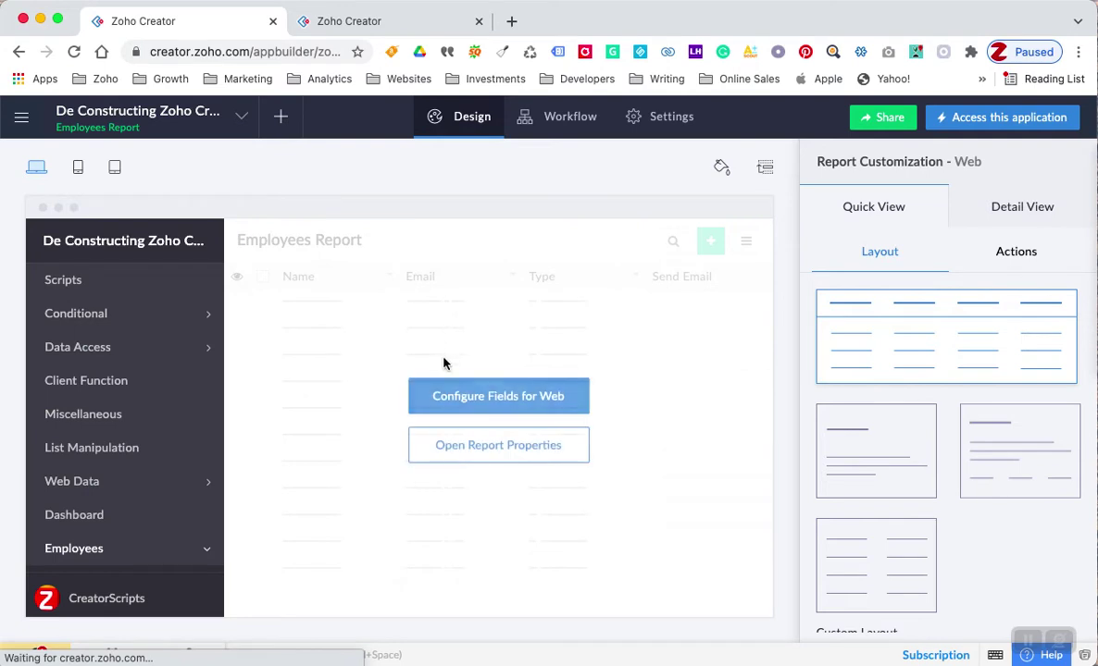
{"action": "left_click", "coordinate": [453, 445]}
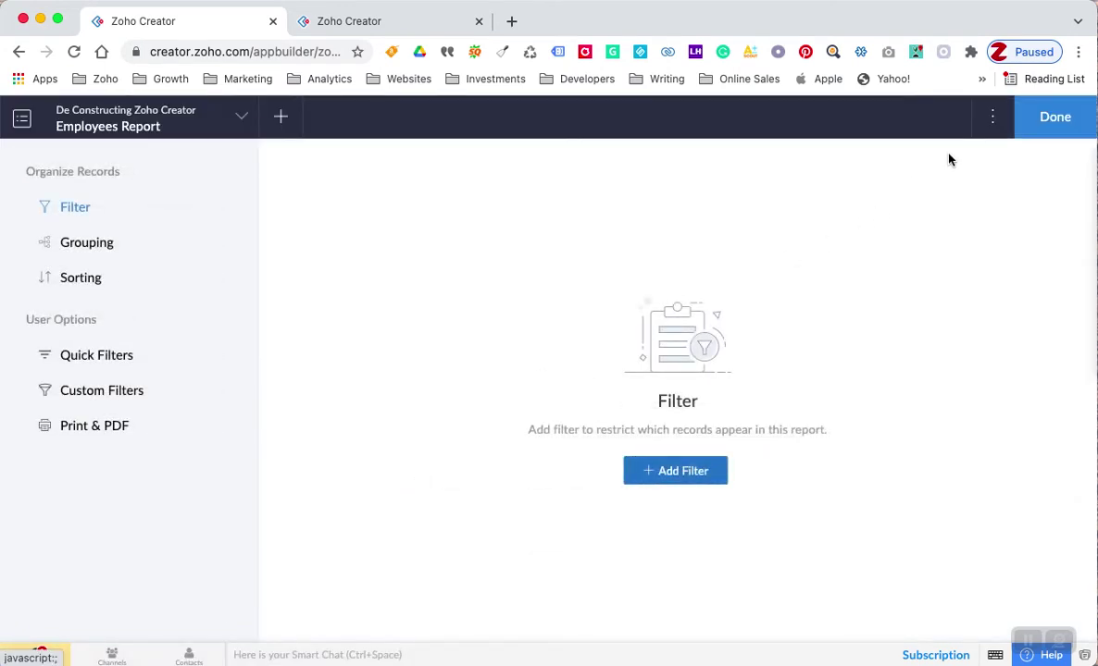
{"action": "left_click", "coordinate": [994, 122]}
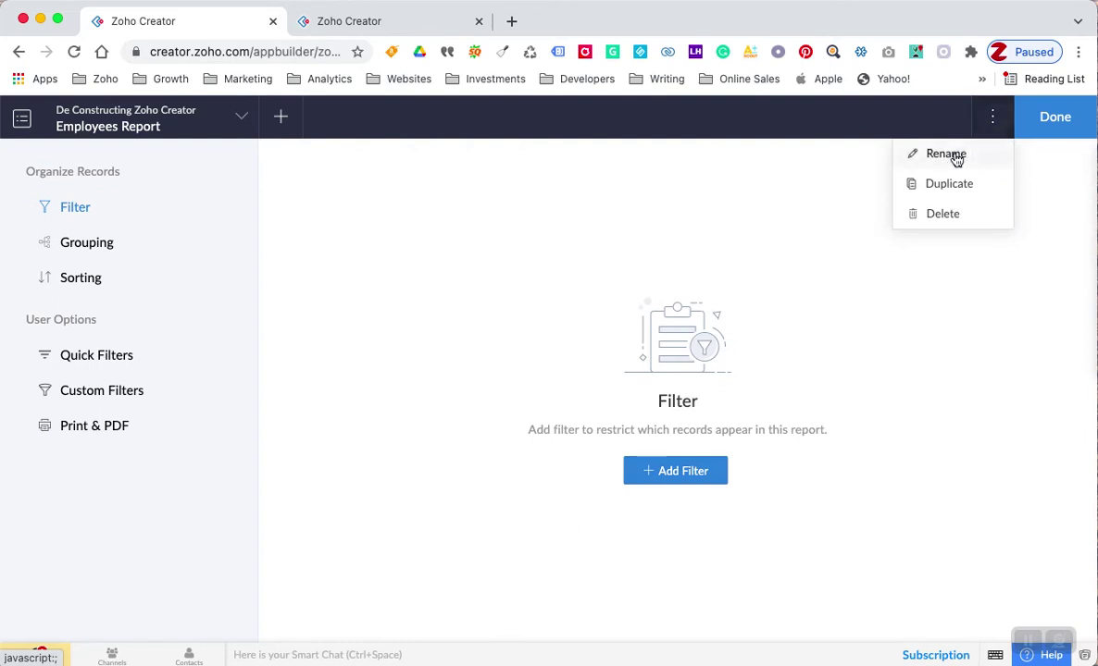
- Duplicate the Employees Report and rename the copy to Employees LoggedIn
{"action": "left_click", "coordinate": [943, 187]}
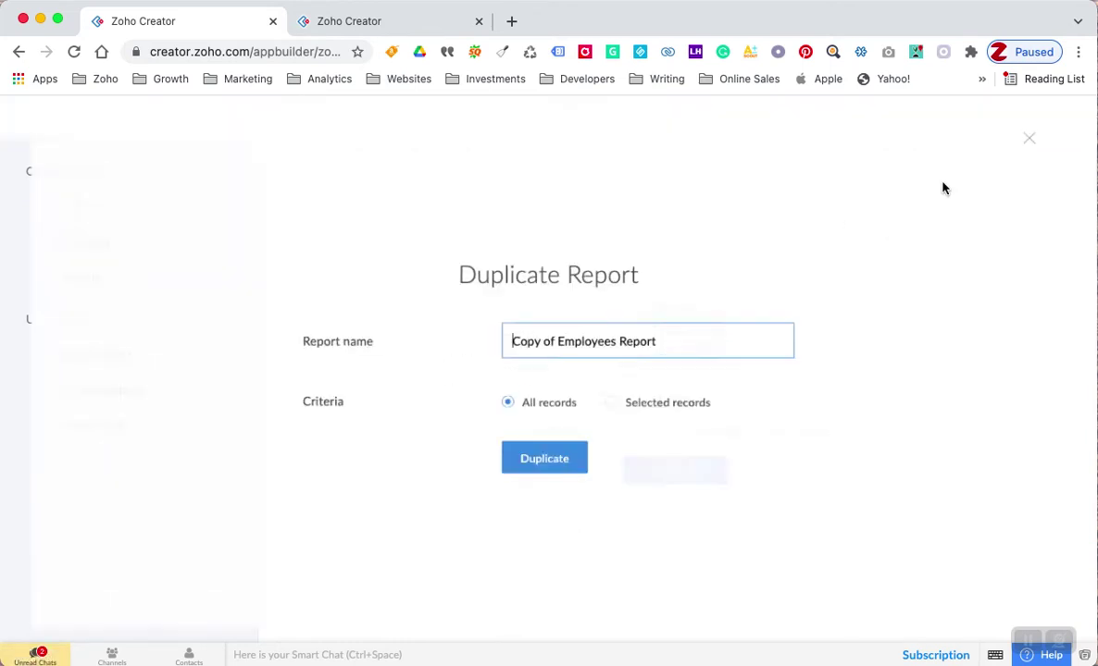
{"action": "left_click", "coordinate": [558, 341]}
{"action": "key", "text": "BackSpace"}
{"action": "key", "text": "BackSpace"}
{"action": "key", "text": "BackSpace"}
{"action": "key", "text": "BackSpace"}
{"action": "key", "text": "BackSpace"}
{"action": "key", "text": "BackSpace"}
{"action": "key", "text": "BackSpace"}
{"action": "key", "text": "BackSpace"}
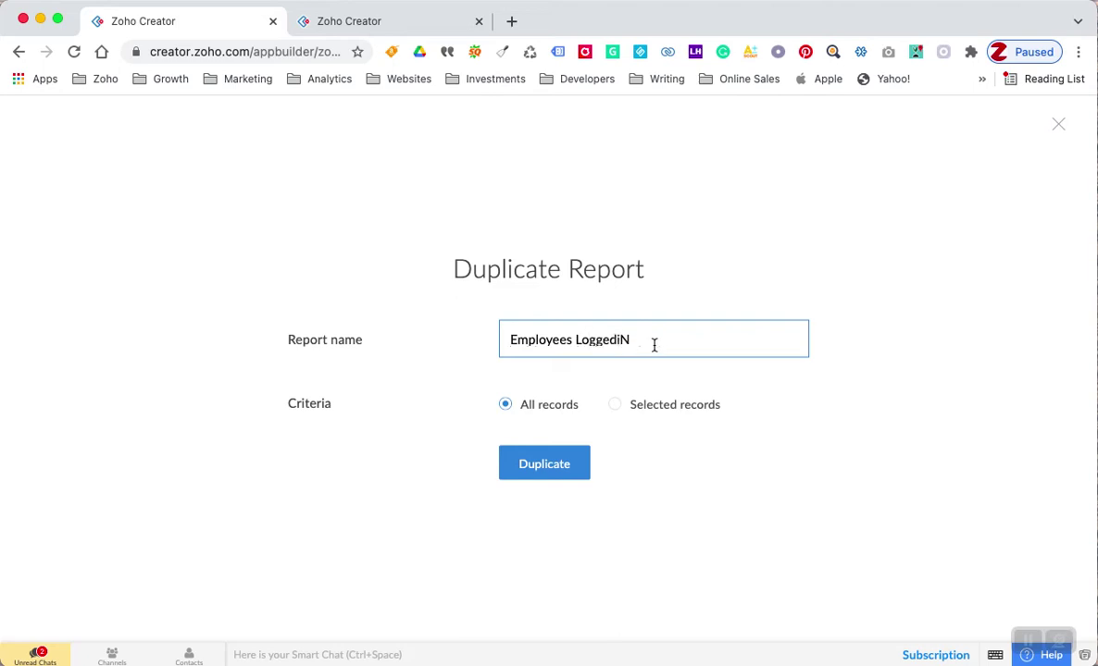
{"action": "key", "text": "BackSpace"}
{"action": "key", "text": "BackSpace"}
- Limit the copy to selected records, with the criteria checking the Email field
{"action": "left_click", "coordinate": [616, 410]}
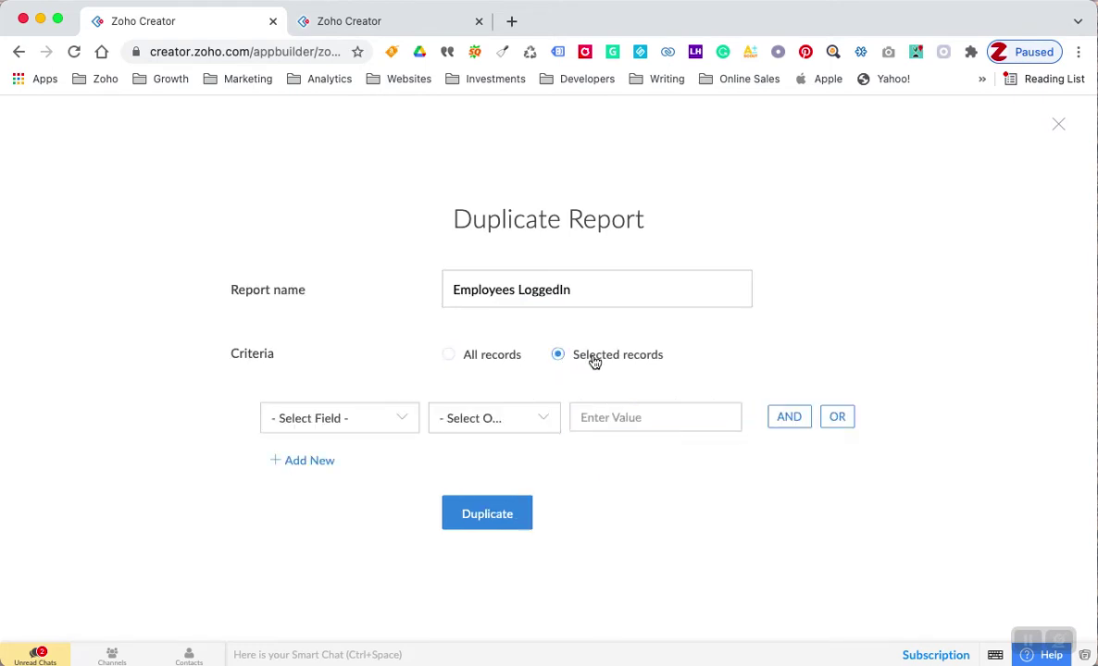
{"action": "left_click", "coordinate": [361, 425]}
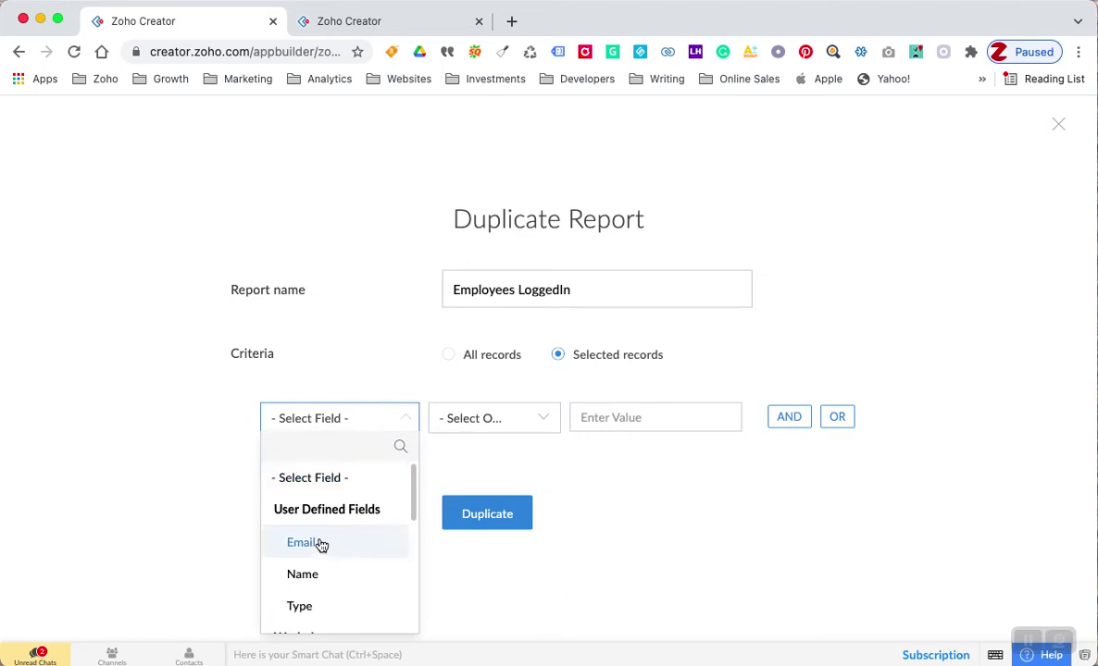
{"action": "scroll", "coordinate": [318, 544], "scroll_direction": "down", "scroll_amount": 5}
{"action": "scroll", "coordinate": [320, 544], "scroll_direction": "up", "scroll_amount": 2}
{"action": "scroll", "coordinate": [321, 546], "scroll_direction": "down", "scroll_amount": 4}
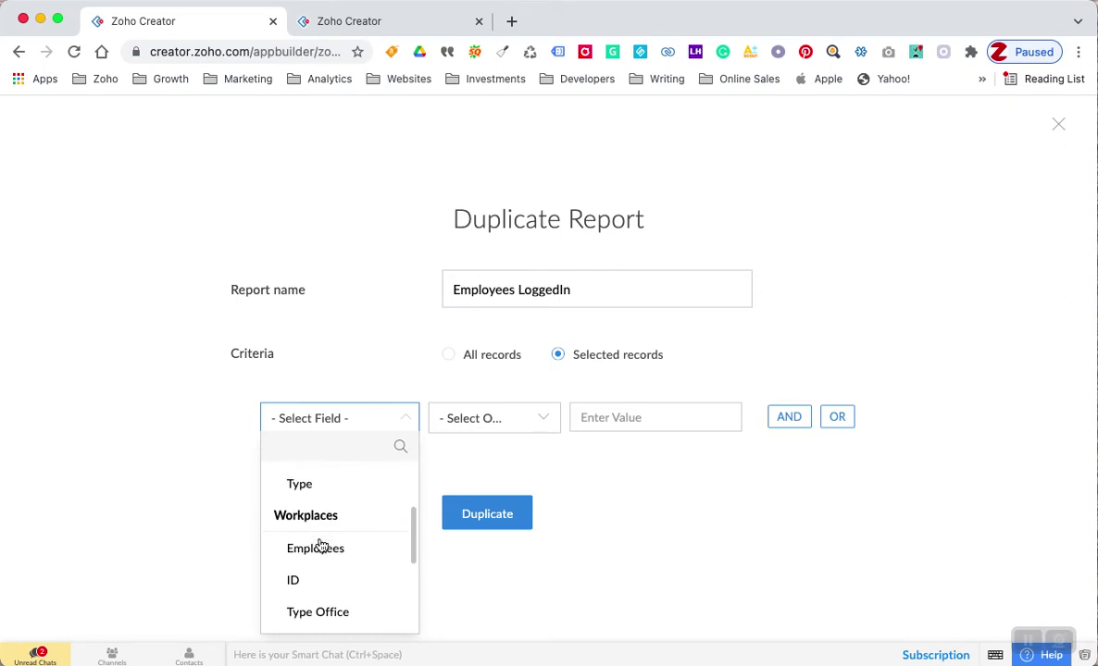
{"action": "scroll", "coordinate": [321, 546], "scroll_direction": "up", "scroll_amount": 6}
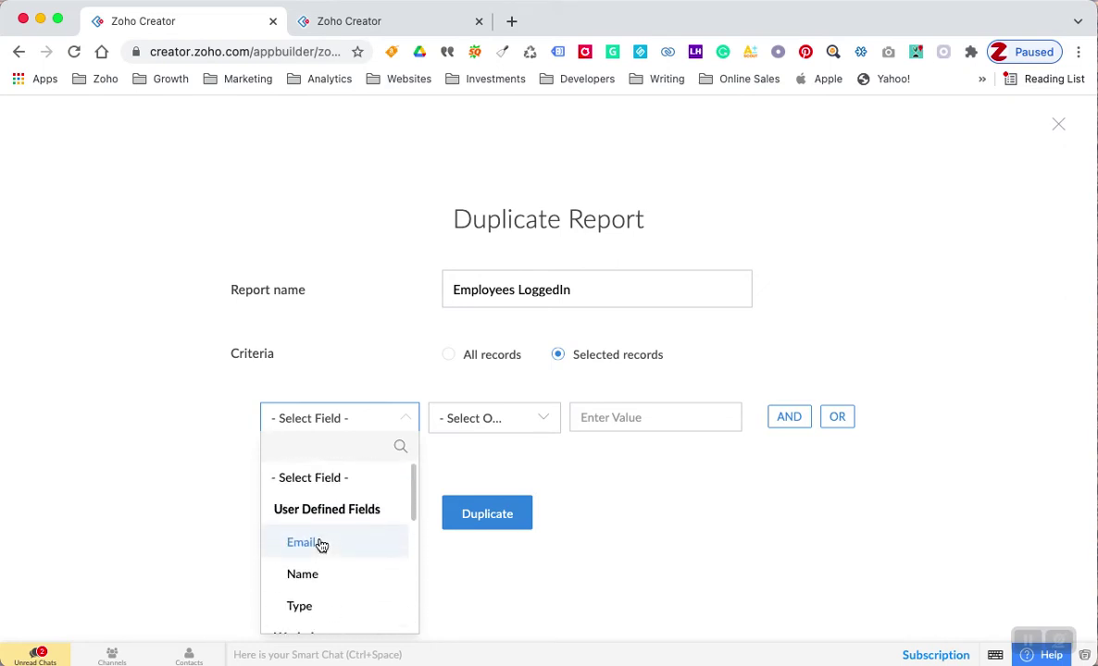
{"action": "scroll", "coordinate": [321, 546], "scroll_direction": "down", "scroll_amount": 2}
{"action": "scroll", "coordinate": [322, 546], "scroll_direction": "up", "scroll_amount": 2}
{"action": "left_click", "coordinate": [302, 543]}
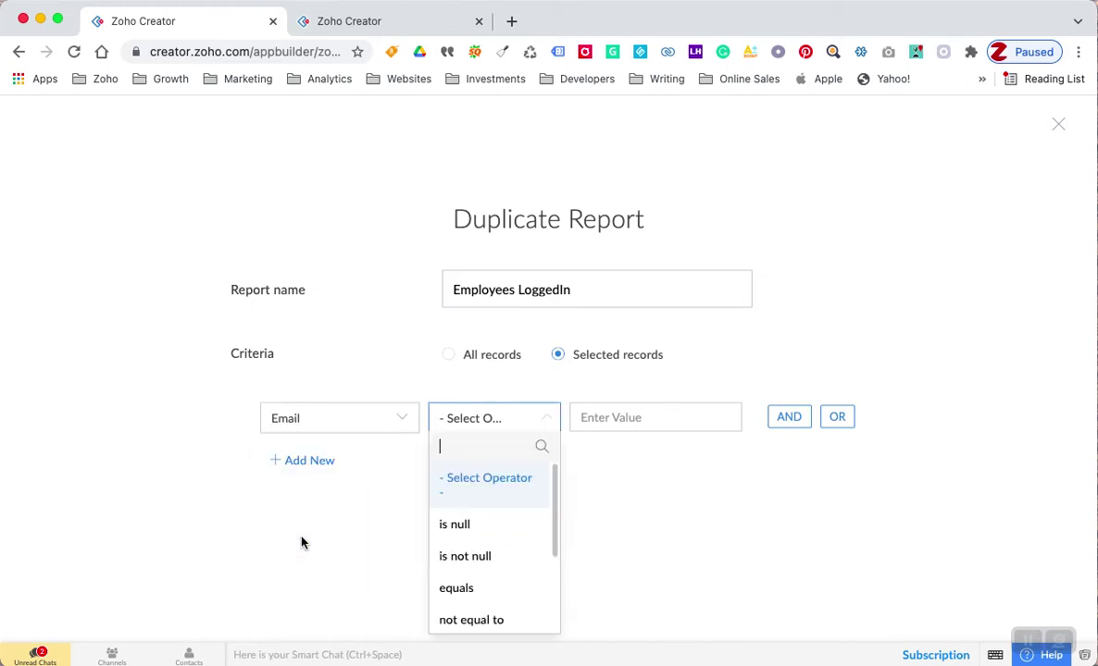
{"action": "left_click", "coordinate": [260, 394]}
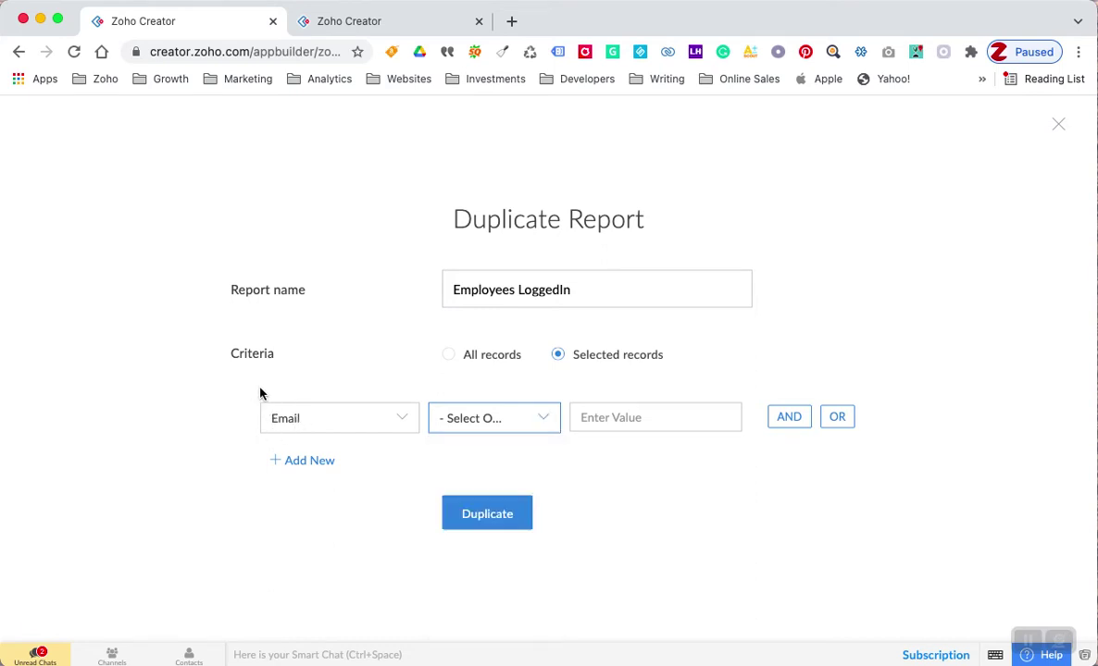
- Require Email to equal zoho.loginuserid and create the duplicate report
{"action": "left_click", "coordinate": [489, 422]}
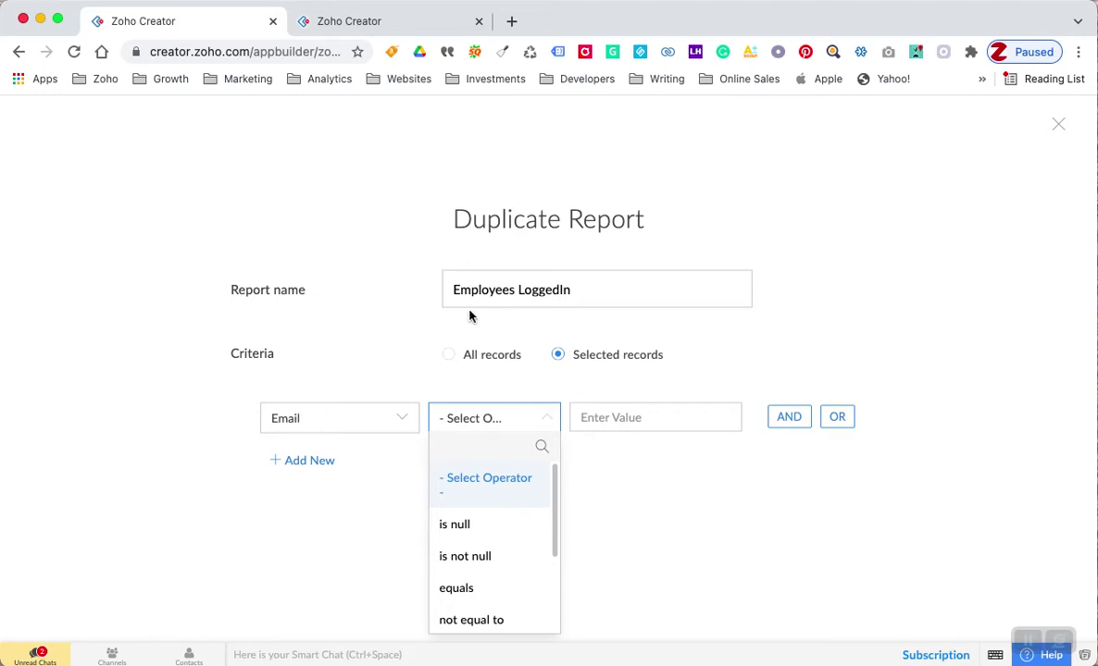
{"action": "left_click", "coordinate": [456, 589]}
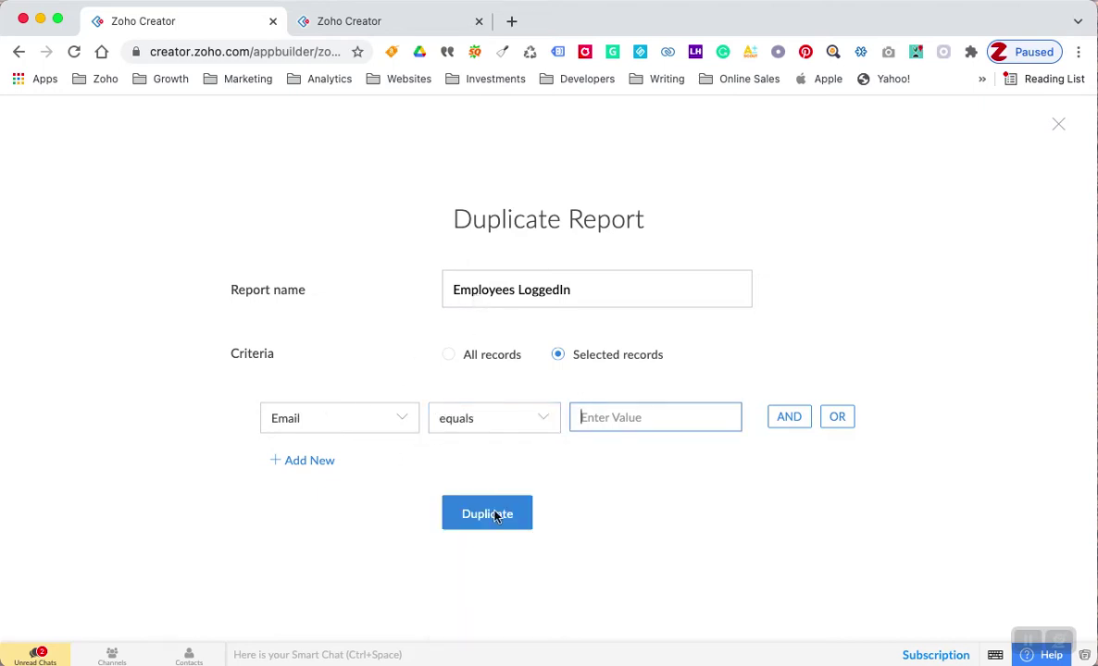
{"action": "type", "text": "zoho.loginuserid"}
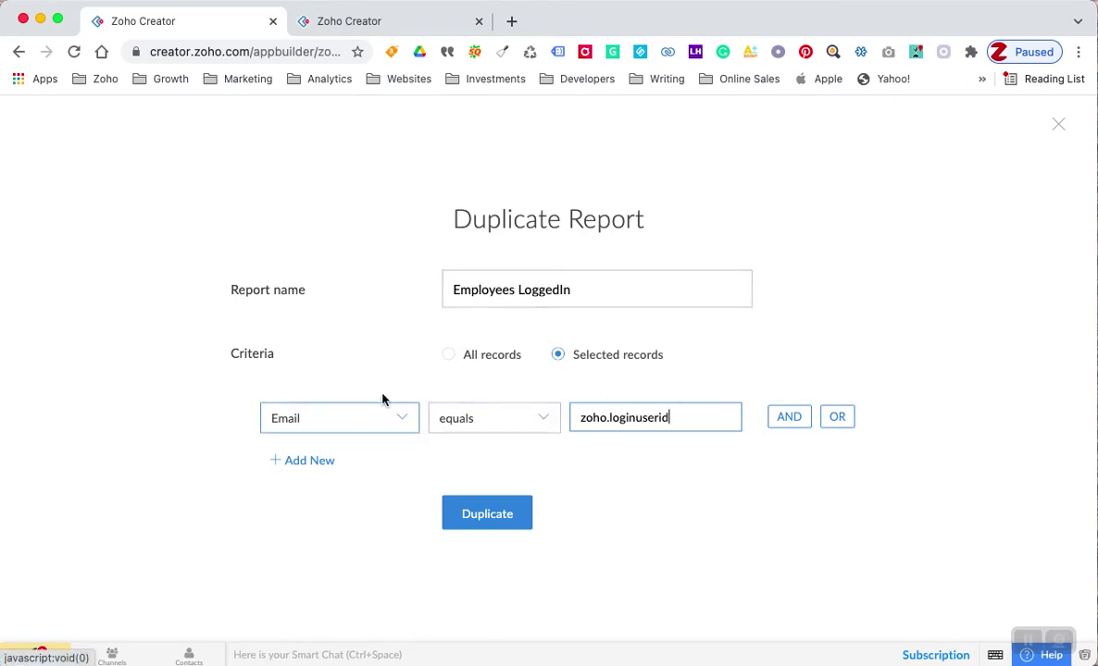
{"action": "left_click", "coordinate": [467, 514]}
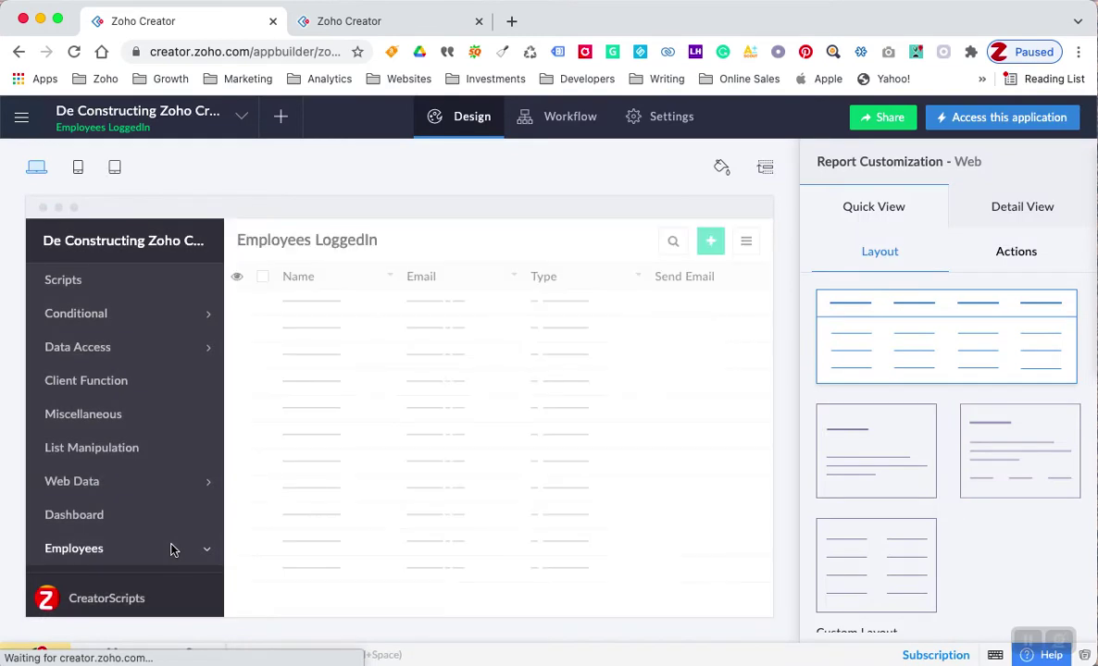
- Verify the Employees LoggedIn filter is Email == zoho.loginuserid, compare both reports, then go to Customer Portal settings
{"action": "left_click", "coordinate": [436, 446]}
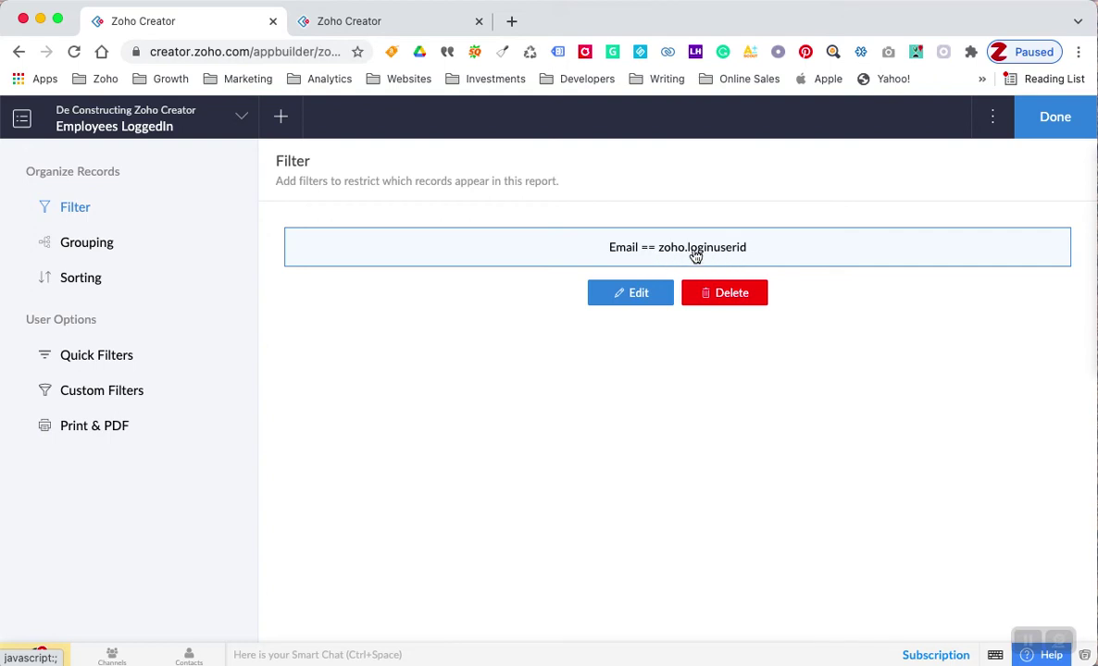
{"action": "left_click", "coordinate": [1047, 130]}
{"action": "scroll", "coordinate": [128, 471], "scroll_direction": "down", "scroll_amount": 3}
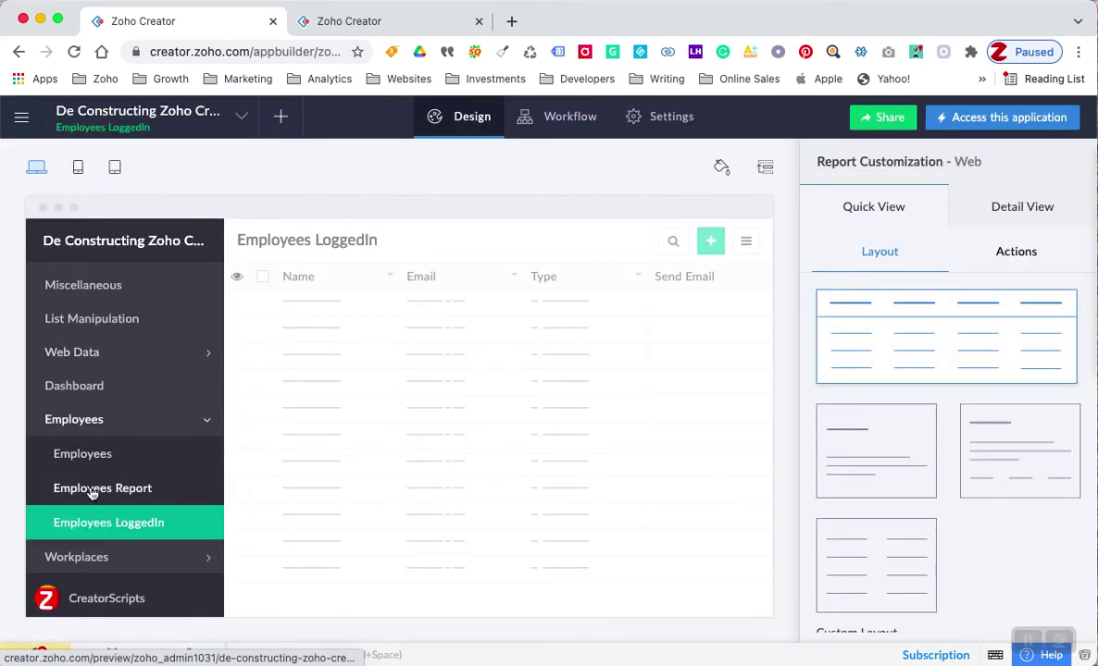
{"action": "left_click", "coordinate": [93, 493]}
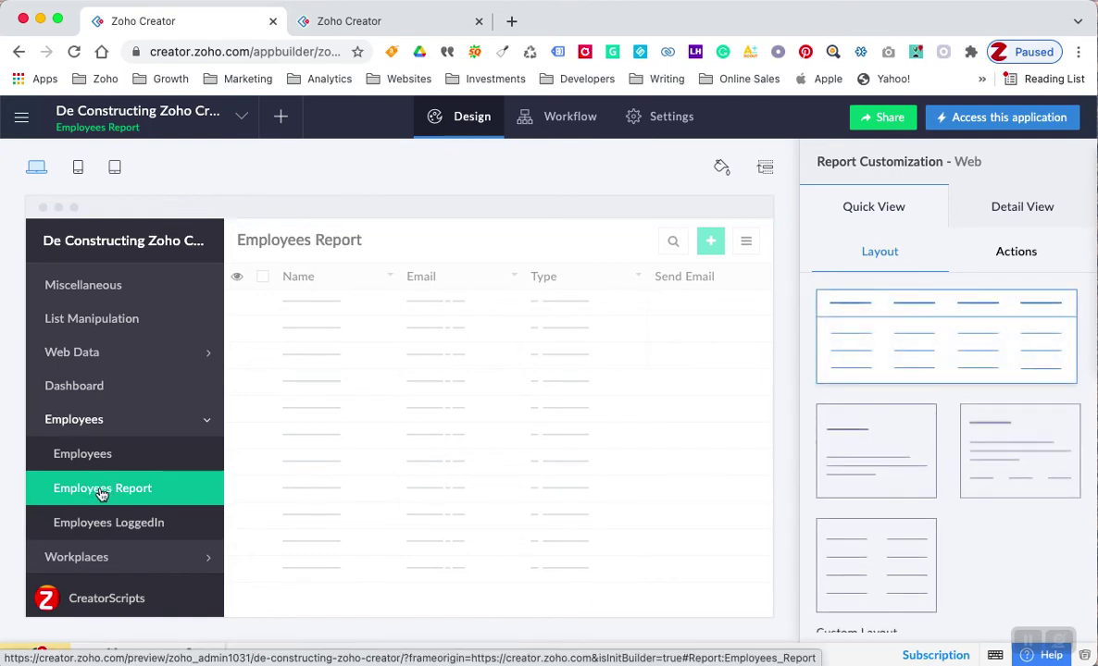
{"action": "left_click", "coordinate": [96, 525]}
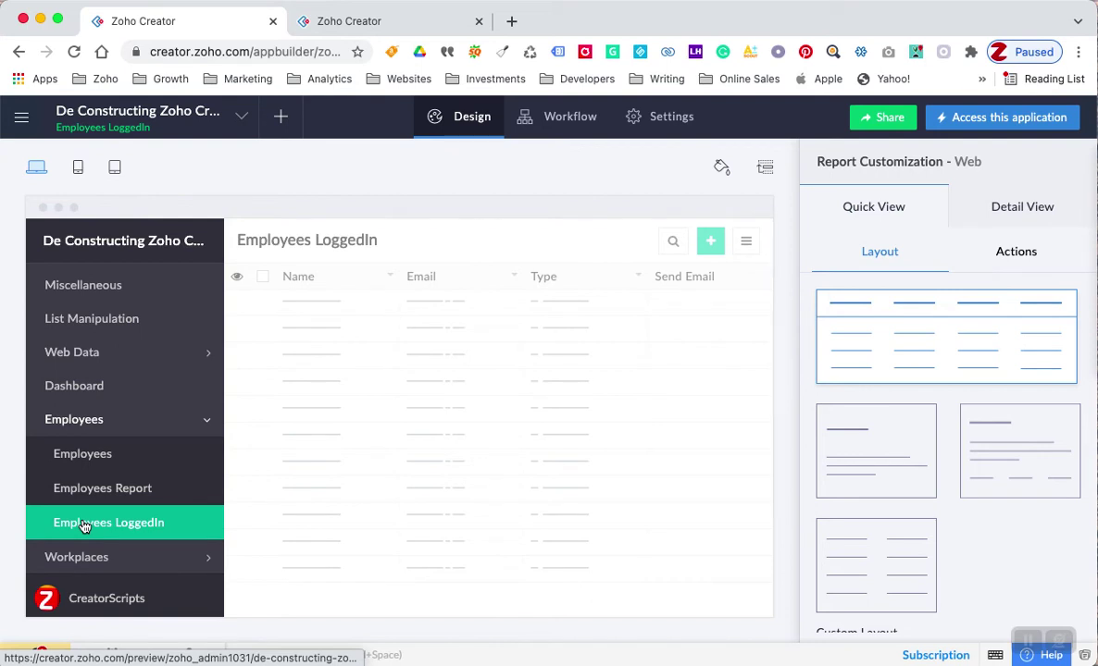
{"action": "left_click", "coordinate": [376, 23]}
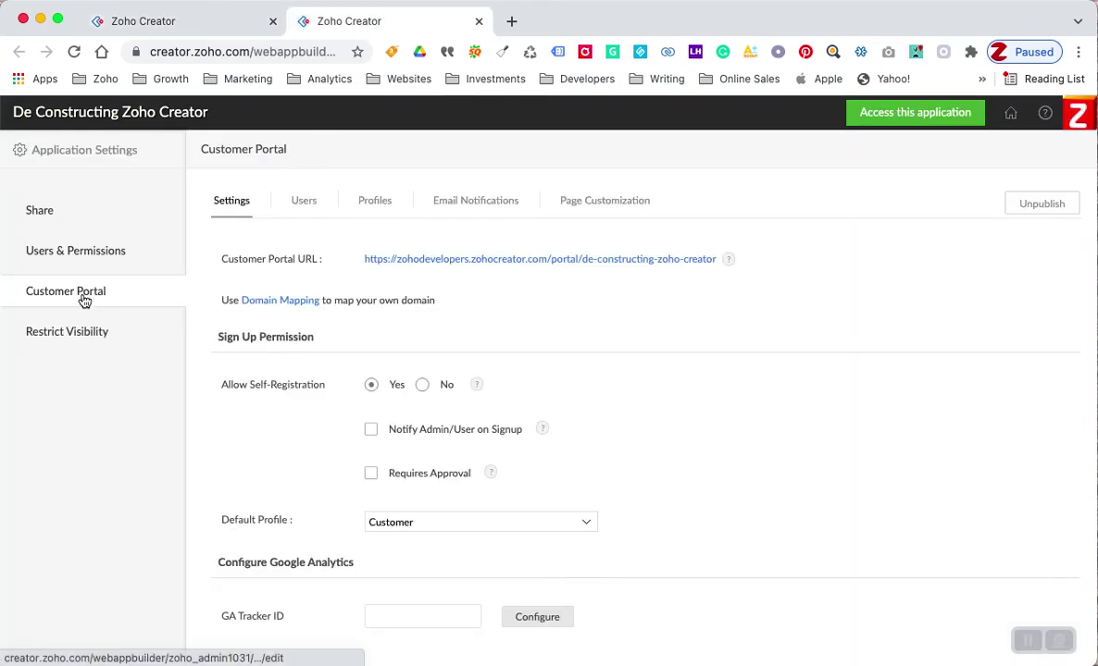
- Start a portal profile named Employee, cloned from Customer, described 'Esta es una prueba de perfil de usuario conectado'
{"action": "left_click", "coordinate": [373, 204]}
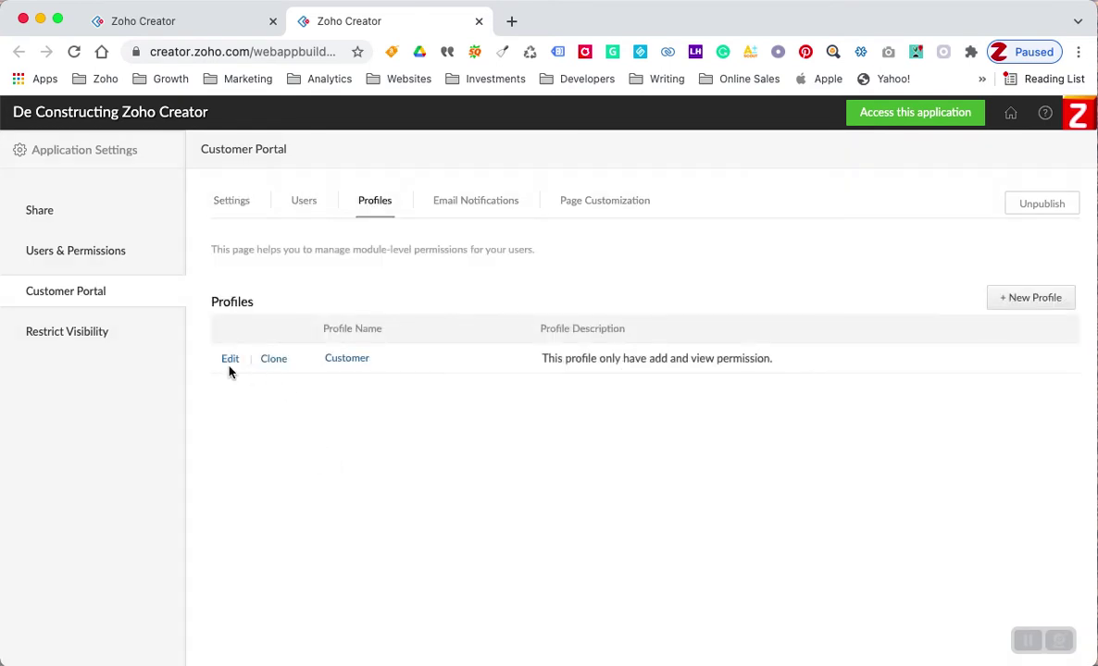
{"action": "left_click", "coordinate": [993, 297]}
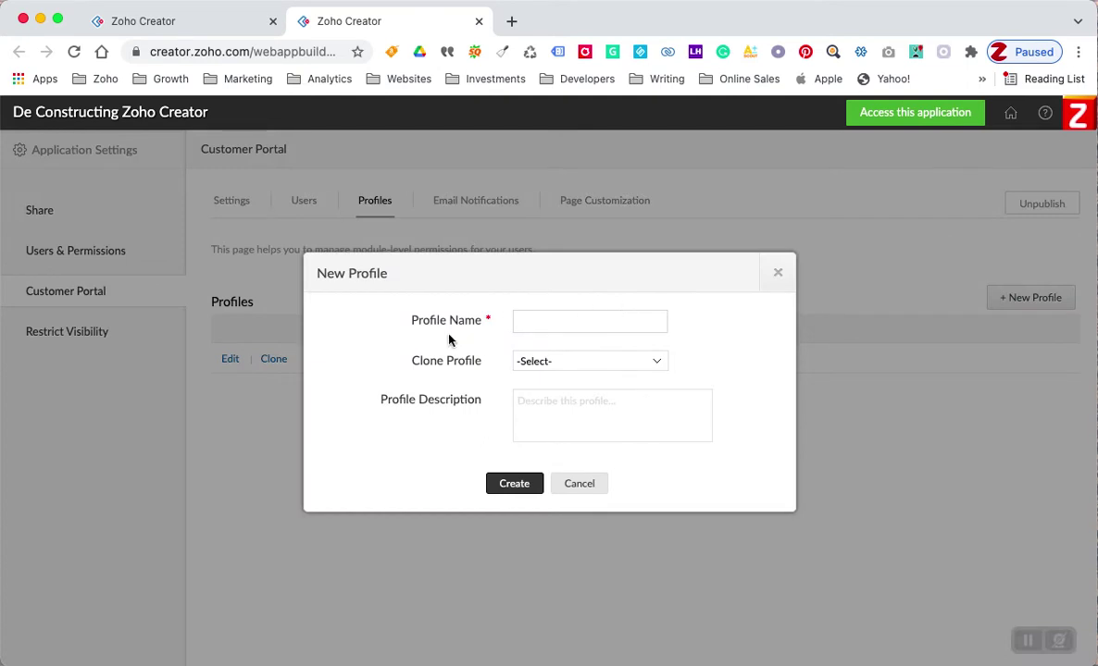
{"action": "left_click", "coordinate": [530, 321]}
{"action": "type", "text": "E"}
{"action": "left_click", "coordinate": [570, 368]}
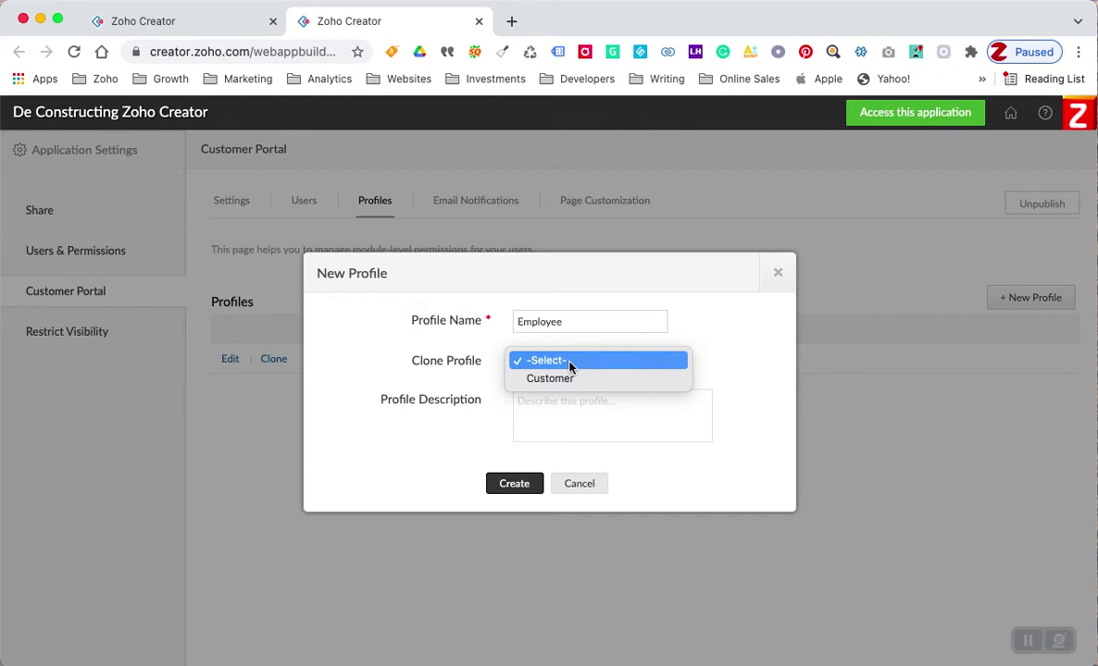
{"action": "left_click", "coordinate": [561, 378]}
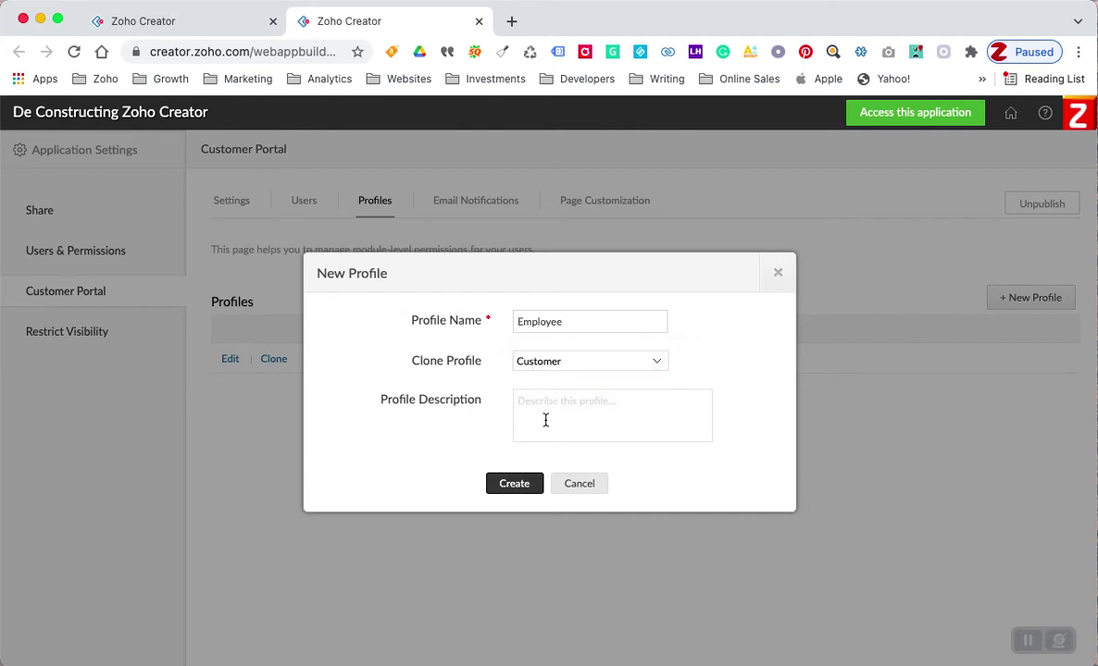
{"action": "left_click", "coordinate": [545, 421]}
{"action": "type", "text": "Es"}
{"action": "type", "text": "o conectado"}
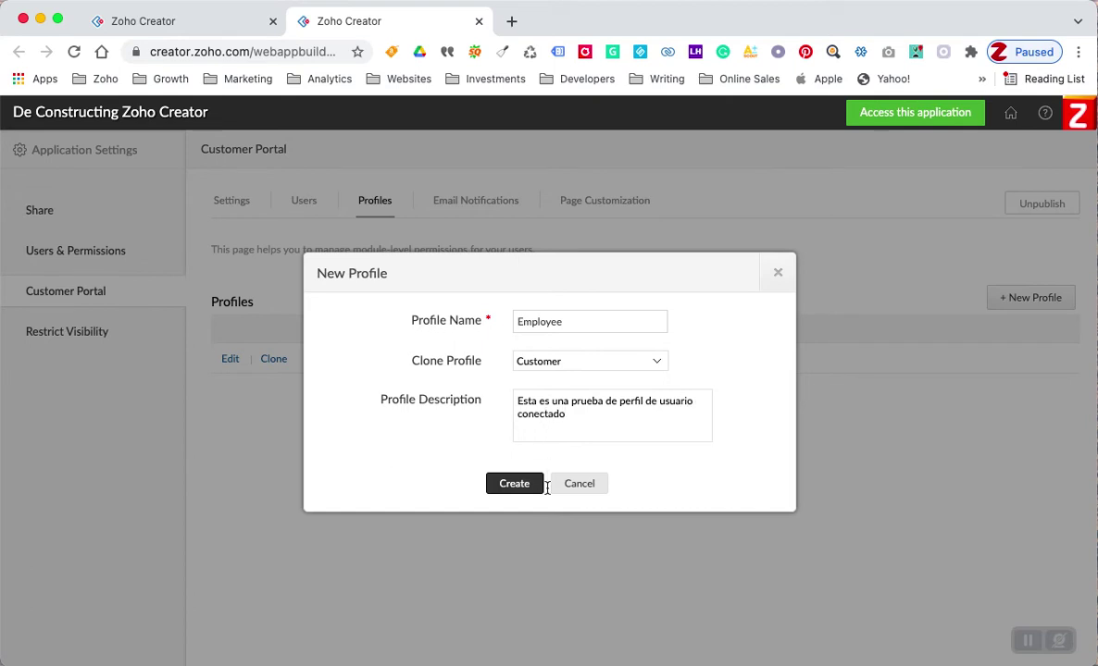
- Create the Employee profile and review its permissions table
{"action": "left_click", "coordinate": [516, 484]}
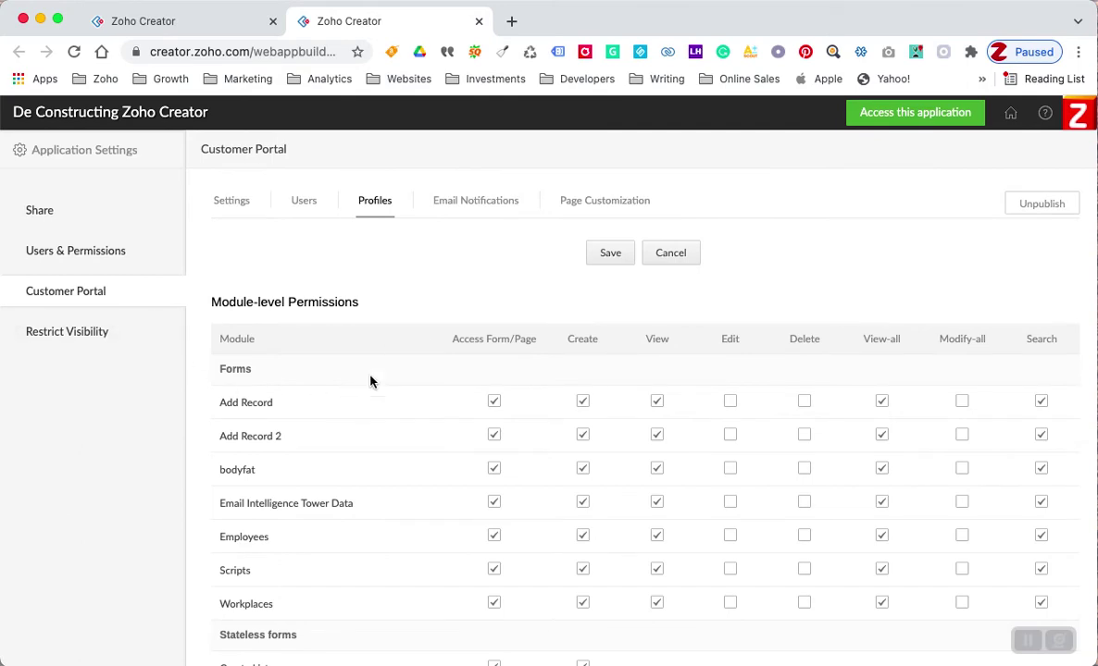
{"action": "scroll", "coordinate": [408, 441], "scroll_direction": "down", "scroll_amount": 15}
{"action": "scroll", "coordinate": [412, 497], "scroll_direction": "up", "scroll_amount": 15}
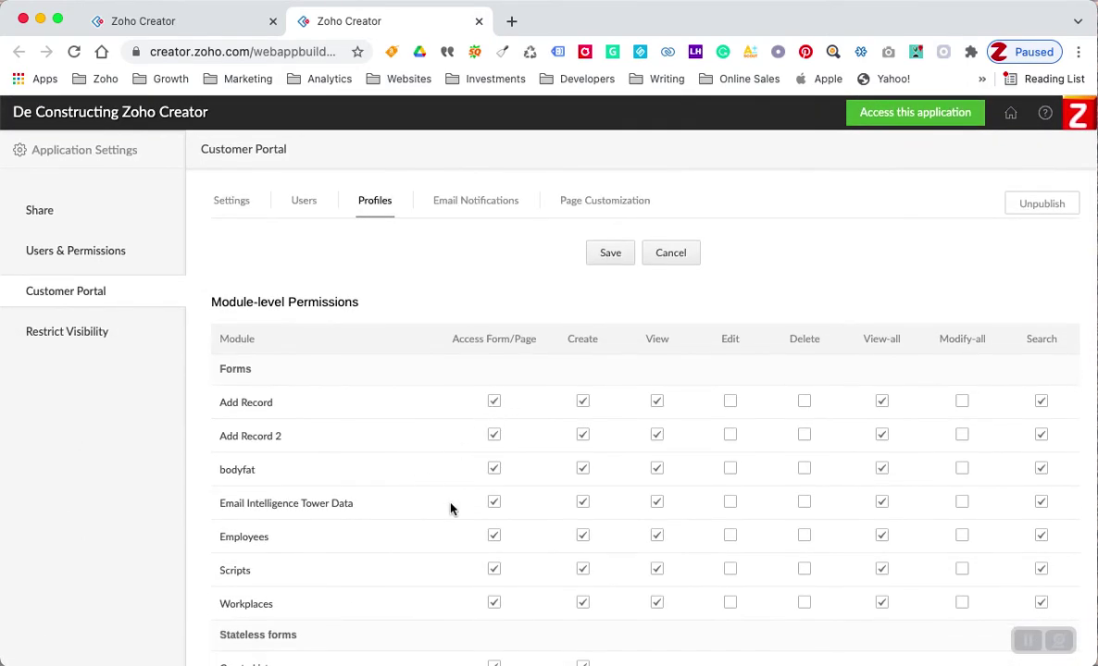
{"action": "scroll", "coordinate": [455, 535], "scroll_direction": "down", "scroll_amount": 1}
{"action": "scroll", "coordinate": [456, 535], "scroll_direction": "down", "scroll_amount": 6}
{"action": "scroll", "coordinate": [455, 535], "scroll_direction": "up", "scroll_amount": 2}
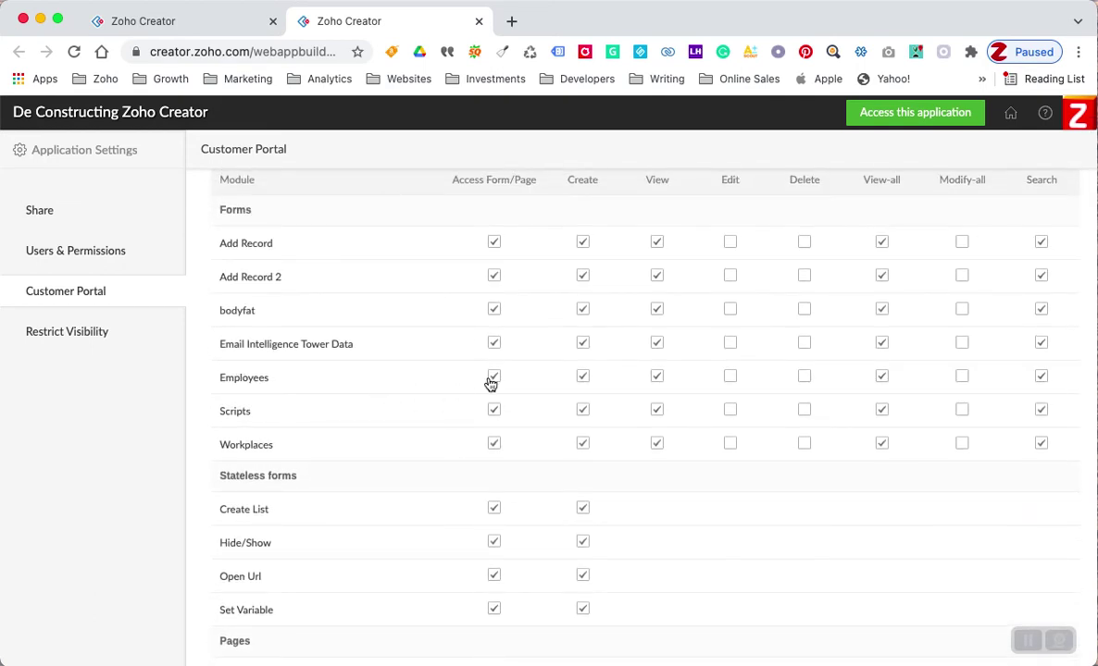
- Clear the form, create, view, view-all and search permissions for Scripts and Workplaces
{"action": "left_click", "coordinate": [495, 413]}
{"action": "left_click", "coordinate": [494, 445]}
{"action": "left_click", "coordinate": [582, 411]}
{"action": "left_click", "coordinate": [583, 444]}
{"action": "left_click", "coordinate": [657, 410]}
{"action": "left_click", "coordinate": [656, 444]}
{"action": "left_click", "coordinate": [881, 443]}
{"action": "left_click", "coordinate": [881, 411]}
{"action": "left_click", "coordinate": [1040, 413]}
- Clear all permissions for the Email Intelligence Tower Data form
{"action": "left_click", "coordinate": [494, 343]}
{"action": "left_click", "coordinate": [657, 343]}
{"action": "left_click", "coordinate": [881, 344]}
{"action": "left_click", "coordinate": [1040, 343]}
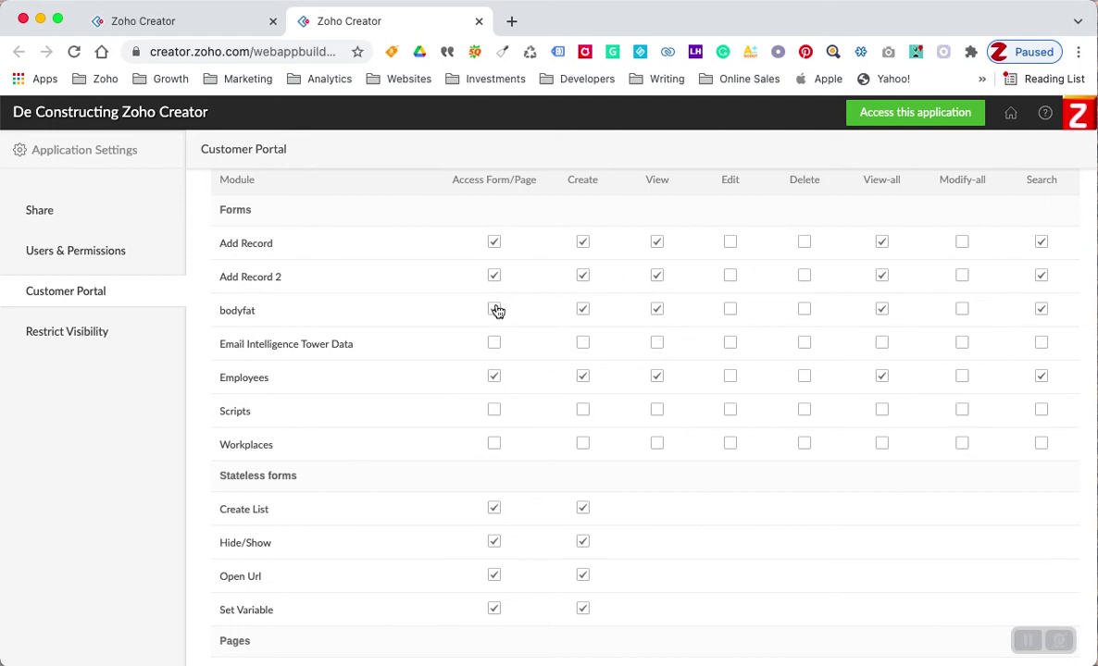
- Clear access, create, view and search permissions for Add Record, Add Record 2 and bodyfat
{"action": "left_click", "coordinate": [493, 276]}
{"action": "left_click", "coordinate": [494, 242]}
{"action": "left_click", "coordinate": [582, 275]}
{"action": "left_click", "coordinate": [582, 310]}
{"action": "left_click", "coordinate": [656, 309]}
{"action": "left_click", "coordinate": [656, 275]}
{"action": "left_click", "coordinate": [657, 243]}
{"action": "left_click", "coordinate": [1040, 309]}
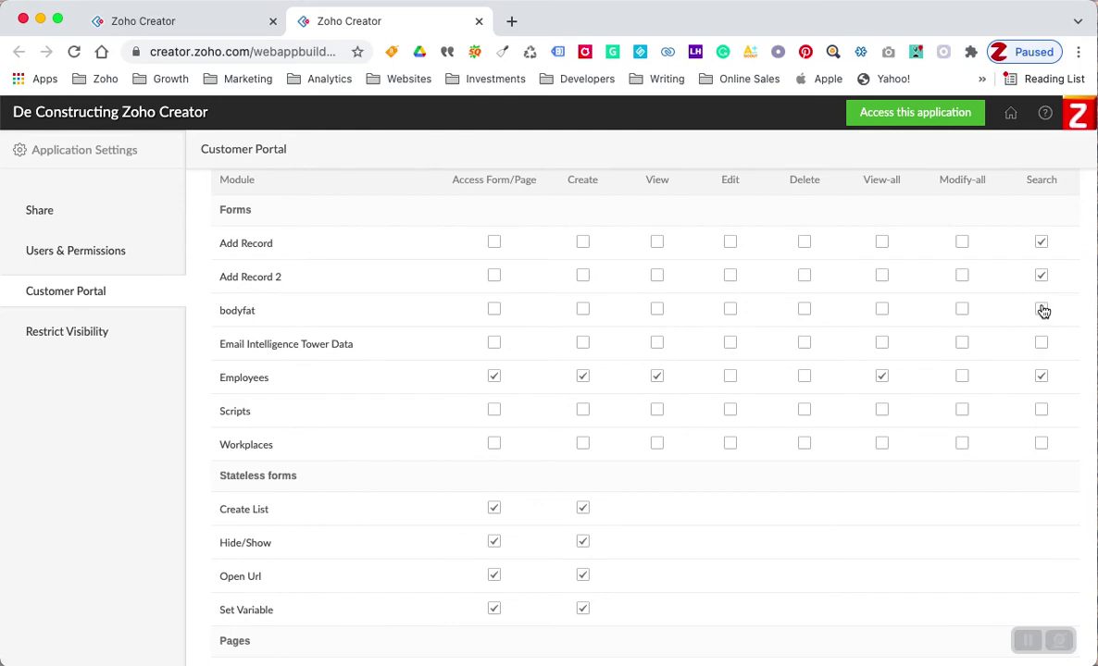
{"action": "left_click", "coordinate": [1040, 243]}
{"action": "left_click", "coordinate": [1041, 274]}
- Save the Employee profile permissions, leaving only Employees enabled, and view the portal's Users list
{"action": "scroll", "coordinate": [678, 325], "scroll_direction": "up", "scroll_amount": 3}
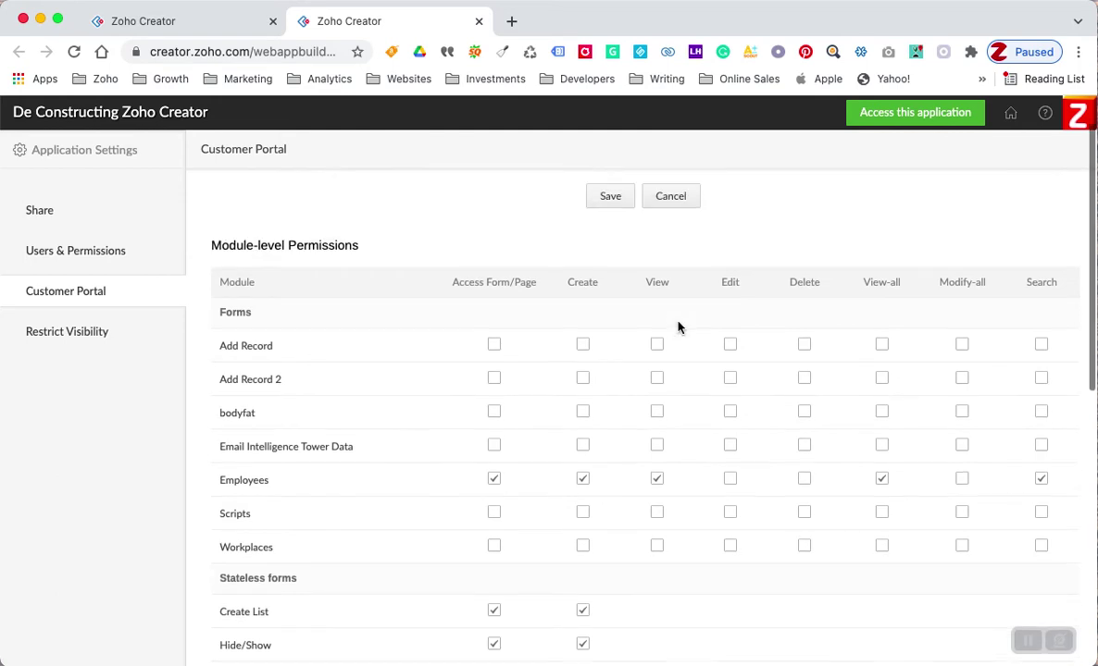
{"action": "scroll", "coordinate": [476, 448], "scroll_direction": "down", "scroll_amount": 5}
{"action": "scroll", "coordinate": [430, 501], "scroll_direction": "down", "scroll_amount": 5}
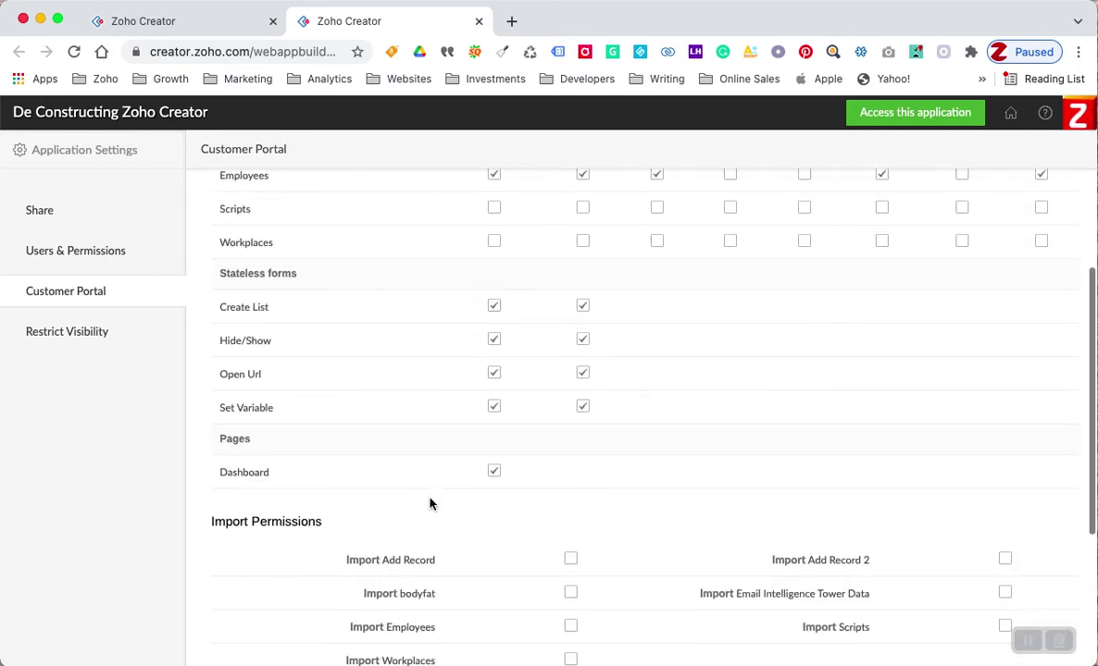
{"action": "scroll", "coordinate": [431, 501], "scroll_direction": "up", "scroll_amount": 10}
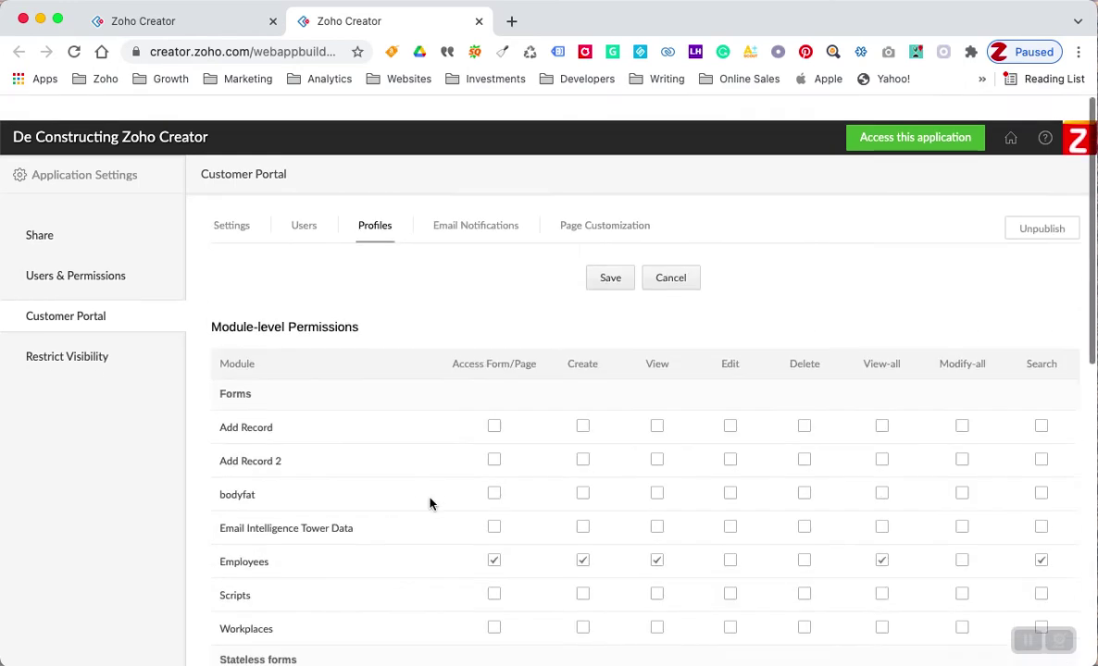
{"action": "scroll", "coordinate": [430, 501], "scroll_direction": "down", "scroll_amount": 3}
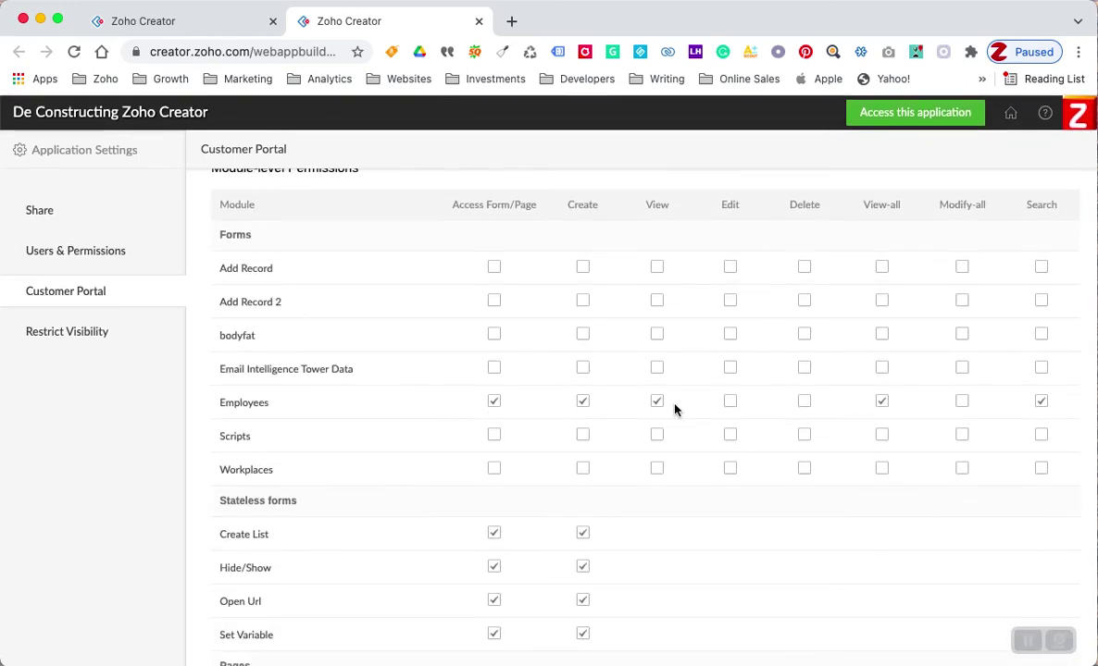
{"action": "scroll", "coordinate": [375, 445], "scroll_direction": "up", "scroll_amount": 2}
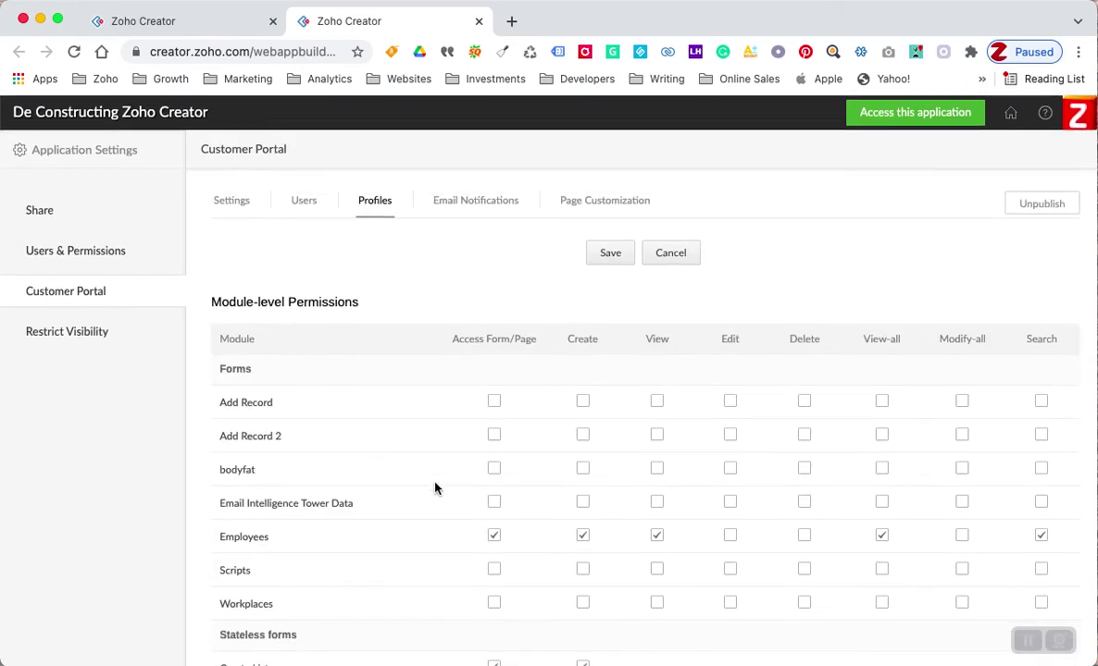
{"action": "scroll", "coordinate": [435, 488], "scroll_direction": "down", "scroll_amount": 7}
{"action": "scroll", "coordinate": [435, 488], "scroll_direction": "down", "scroll_amount": 5}
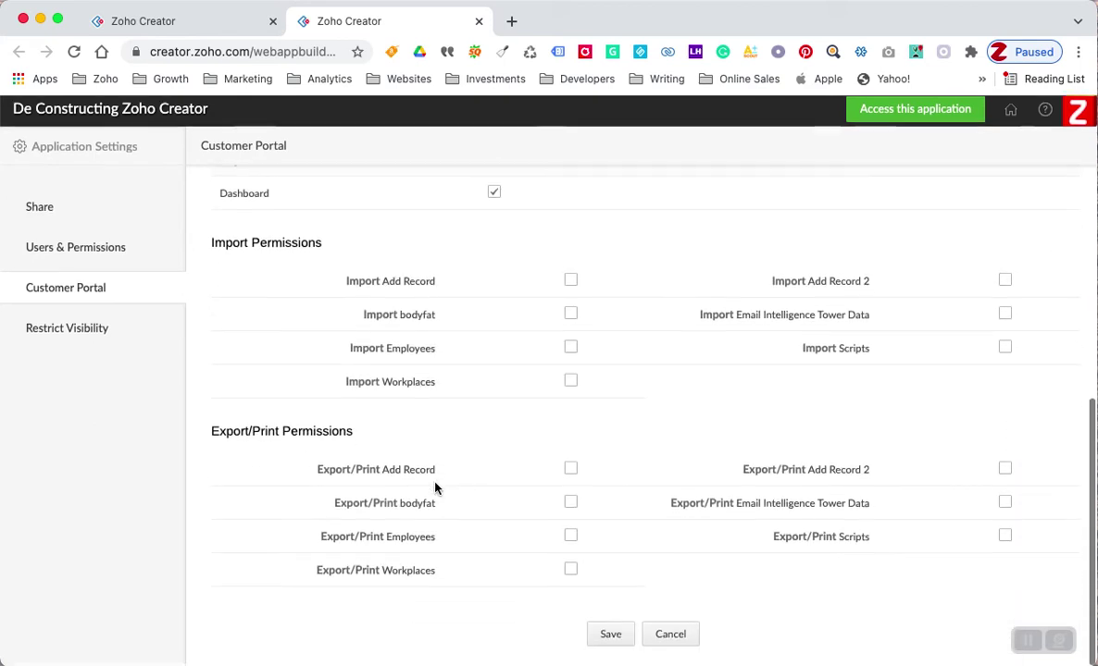
{"action": "left_click", "coordinate": [611, 638]}
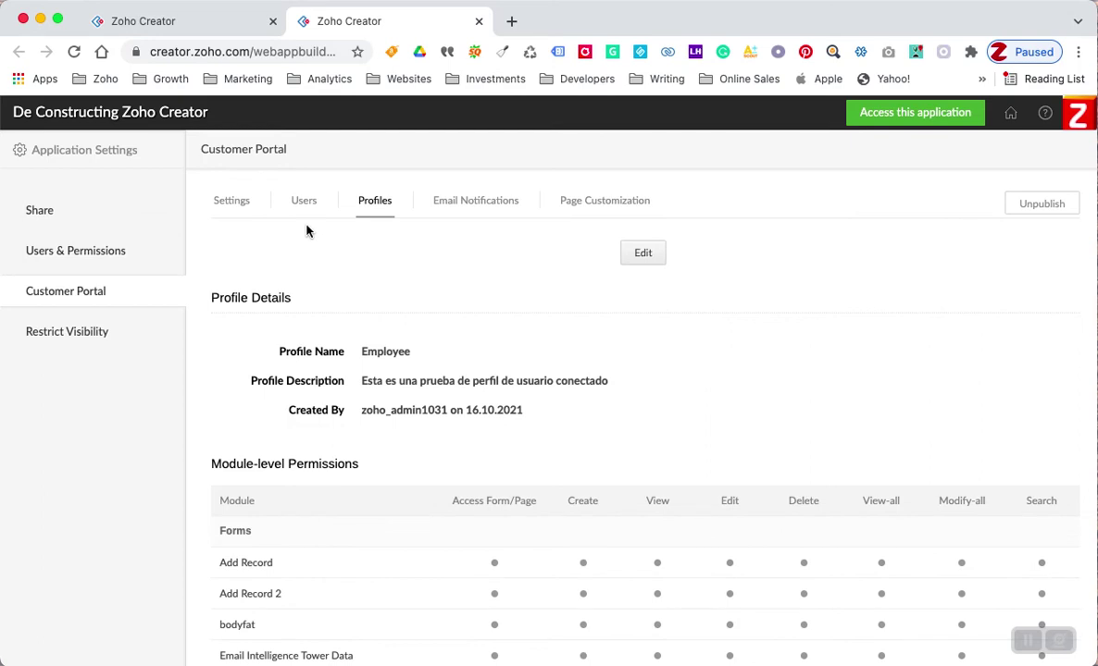
{"action": "left_click", "coordinate": [303, 205]}
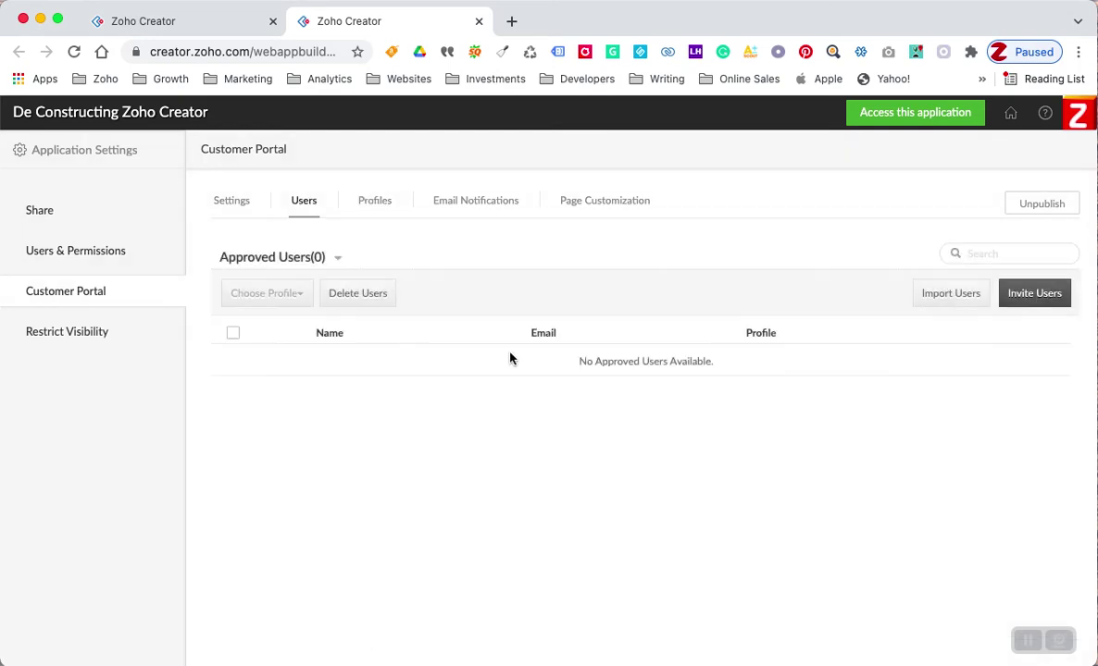
- Invite a user by e-mail to the customer portal with the Employee profile assigned
{"action": "left_click", "coordinate": [1032, 295]}
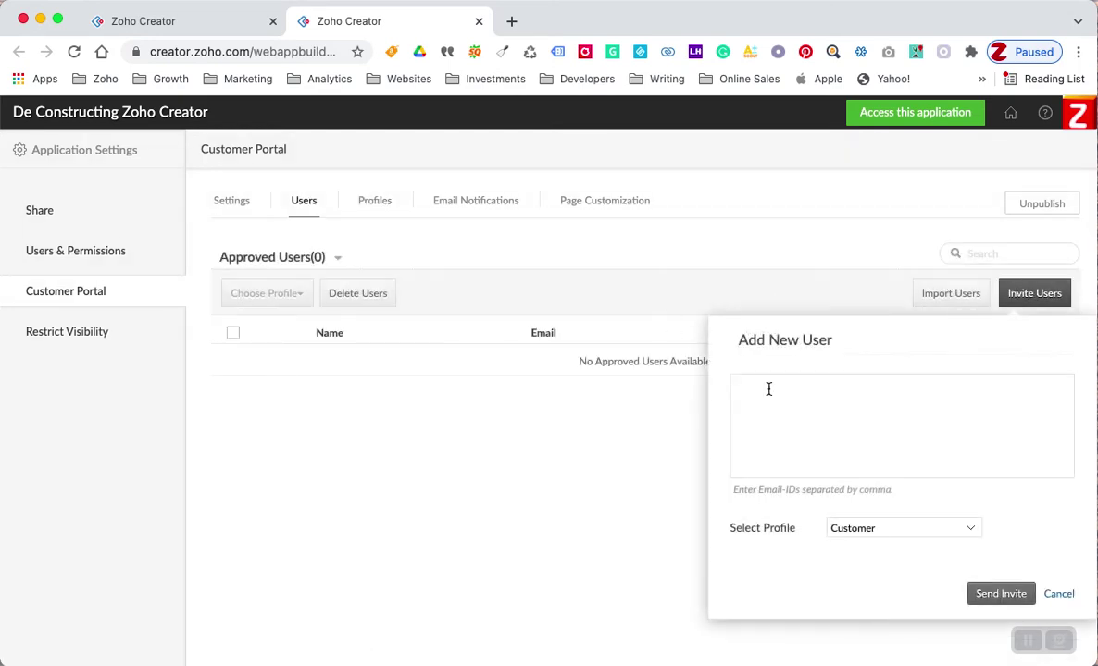
{"action": "left_click", "coordinate": [773, 396]}
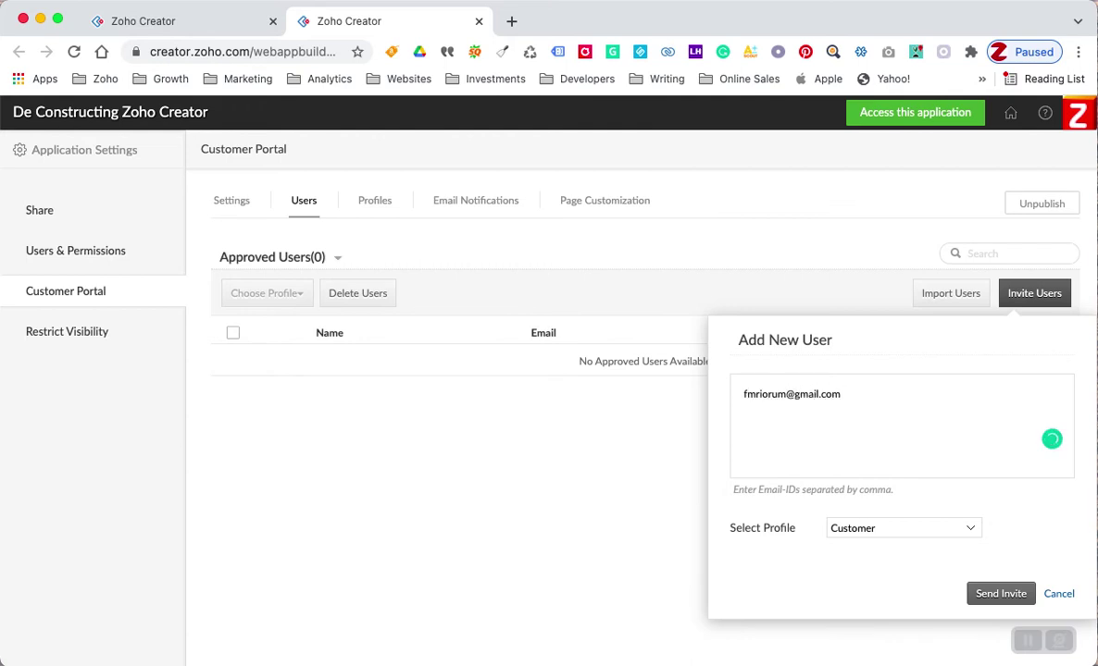
{"action": "left_click", "coordinate": [857, 528]}
{"action": "left_click", "coordinate": [869, 548]}
{"action": "left_click", "coordinate": [984, 595]}
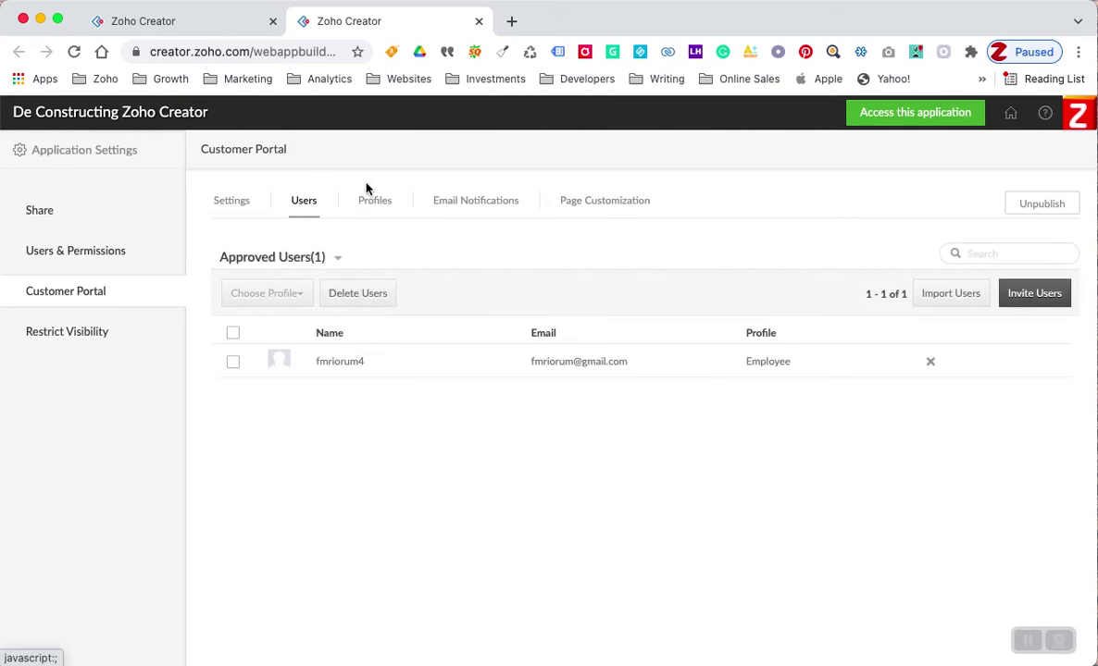
{"action": "left_click", "coordinate": [375, 201]}
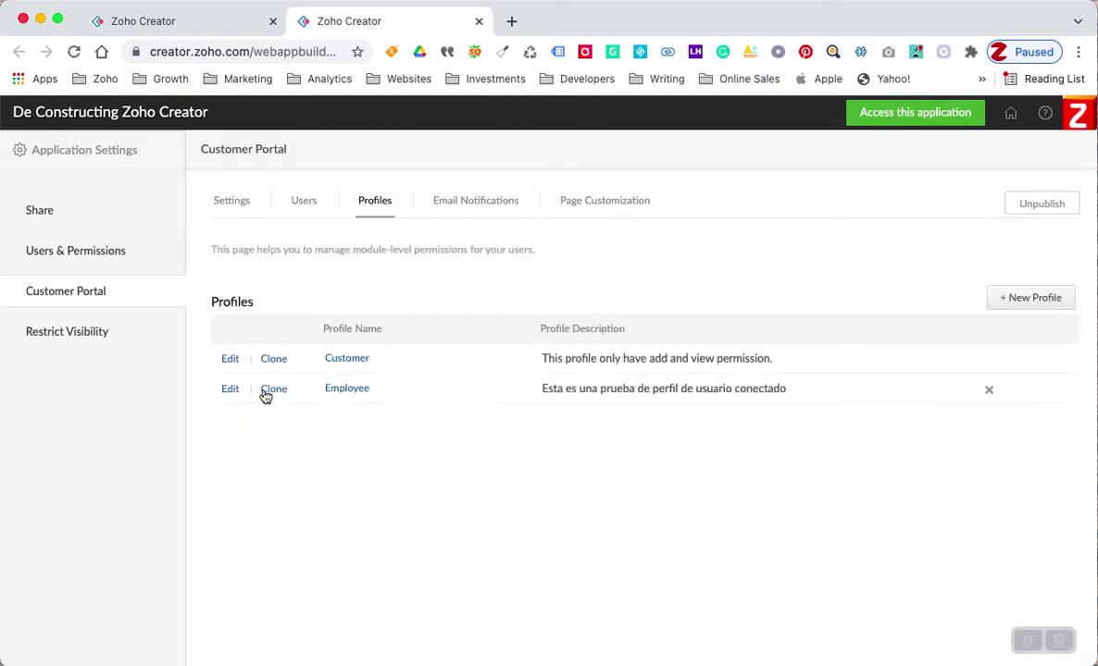
- Uncheck Dashboard under Pages in the Employee profile and save it
{"action": "left_click", "coordinate": [229, 391]}
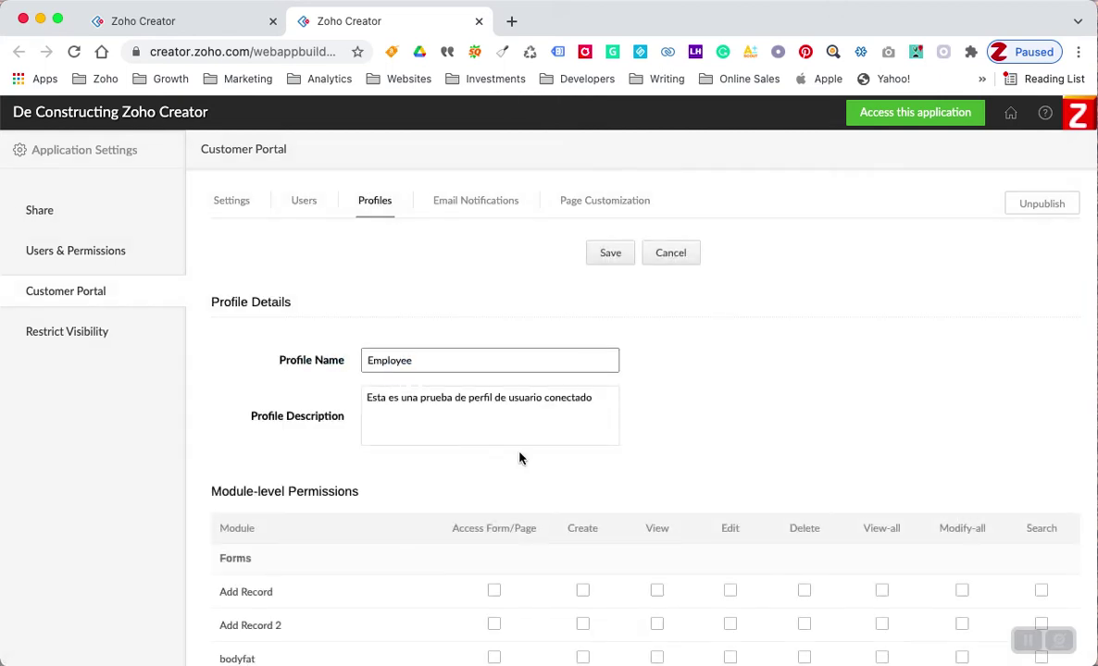
{"action": "scroll", "coordinate": [519, 458], "scroll_direction": "down", "scroll_amount": 6}
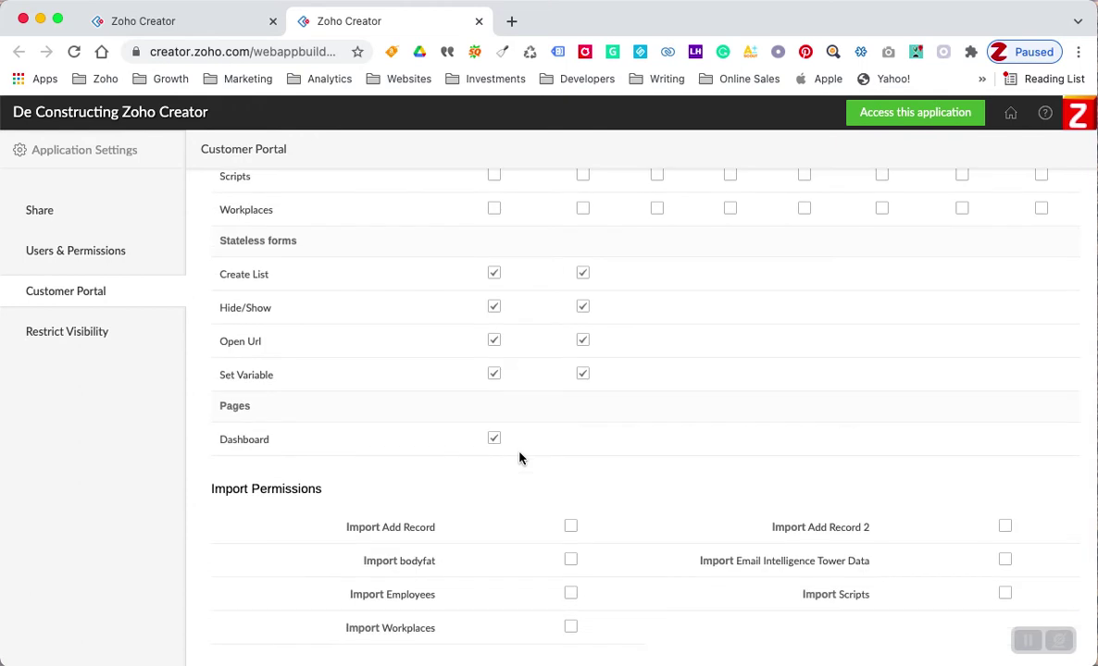
{"action": "scroll", "coordinate": [519, 458], "scroll_direction": "up", "scroll_amount": 1}
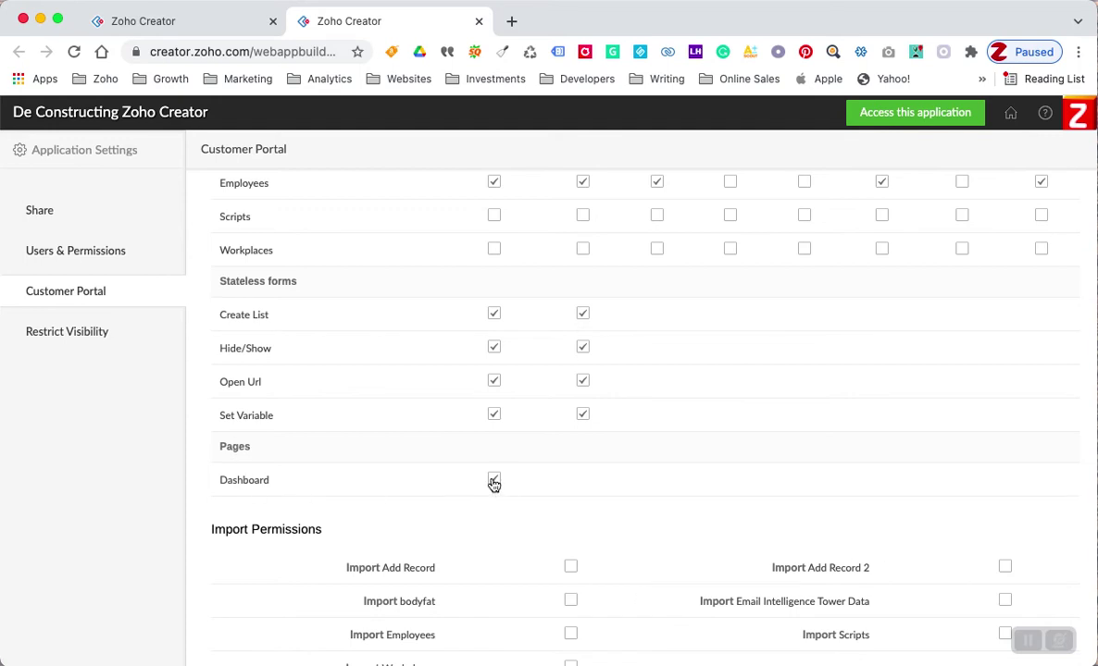
{"action": "scroll", "coordinate": [453, 477], "scroll_direction": "down", "scroll_amount": 6}
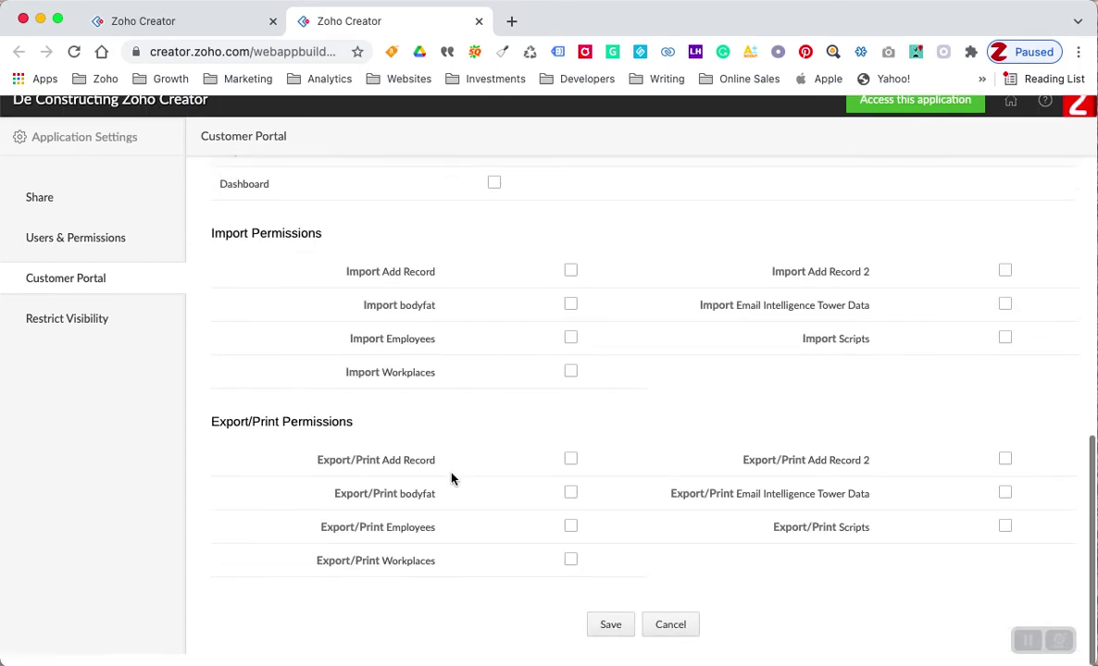
{"action": "left_click", "coordinate": [610, 638]}
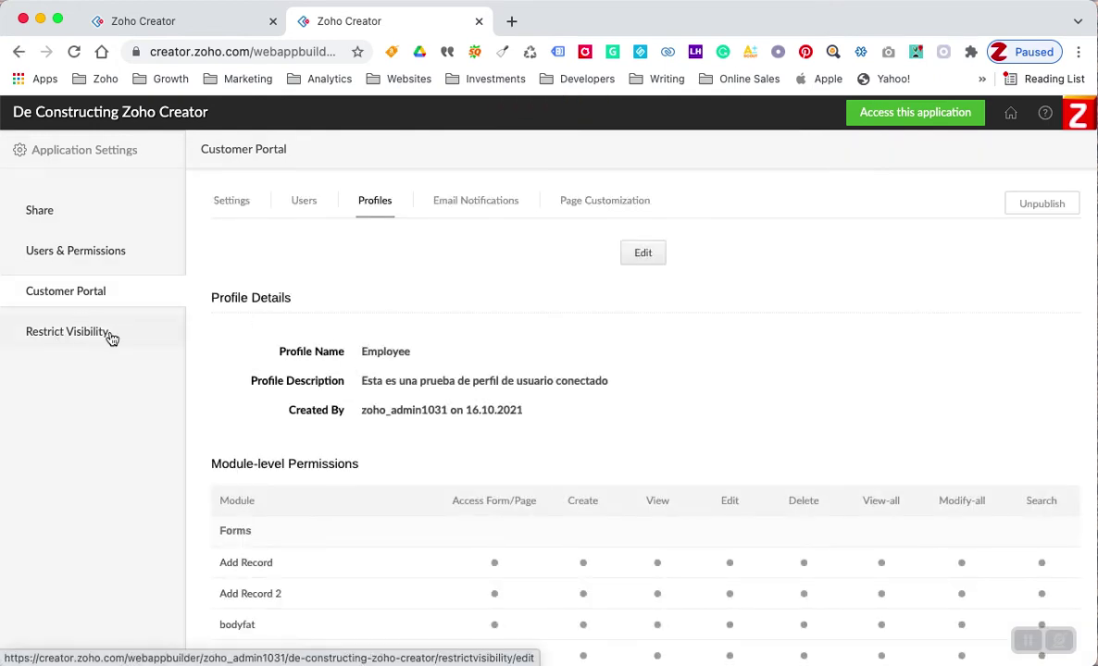
{"action": "left_click", "coordinate": [58, 335]}
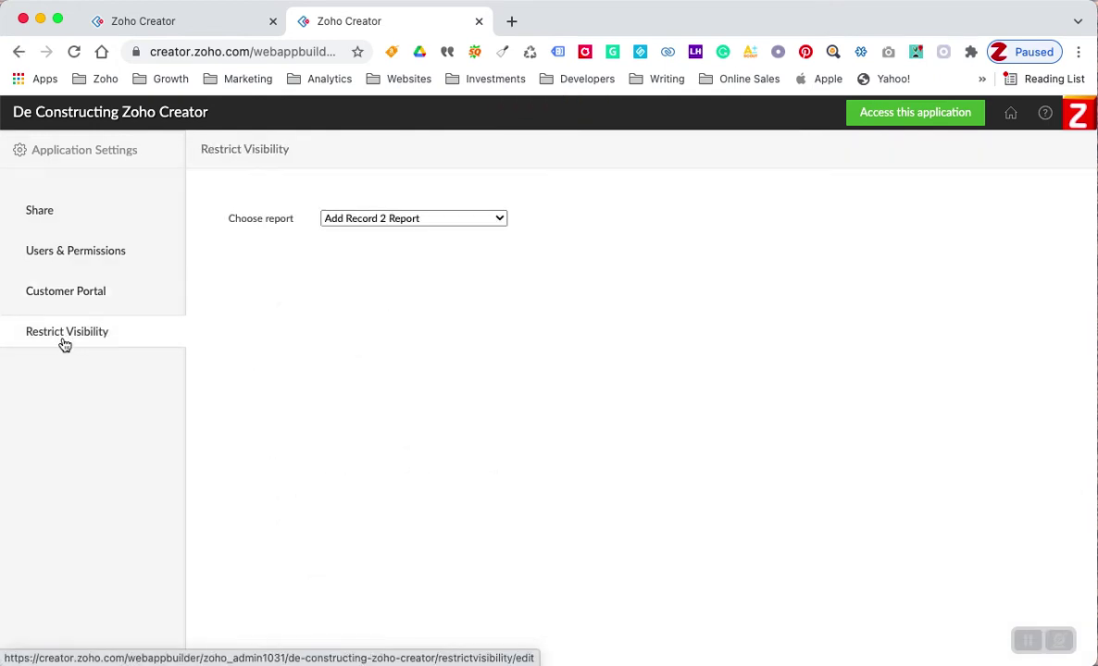
- Set Employees LoggedIn to Selected Users, add the All Customer Portal Users group, and save
{"action": "left_click", "coordinate": [388, 219]}
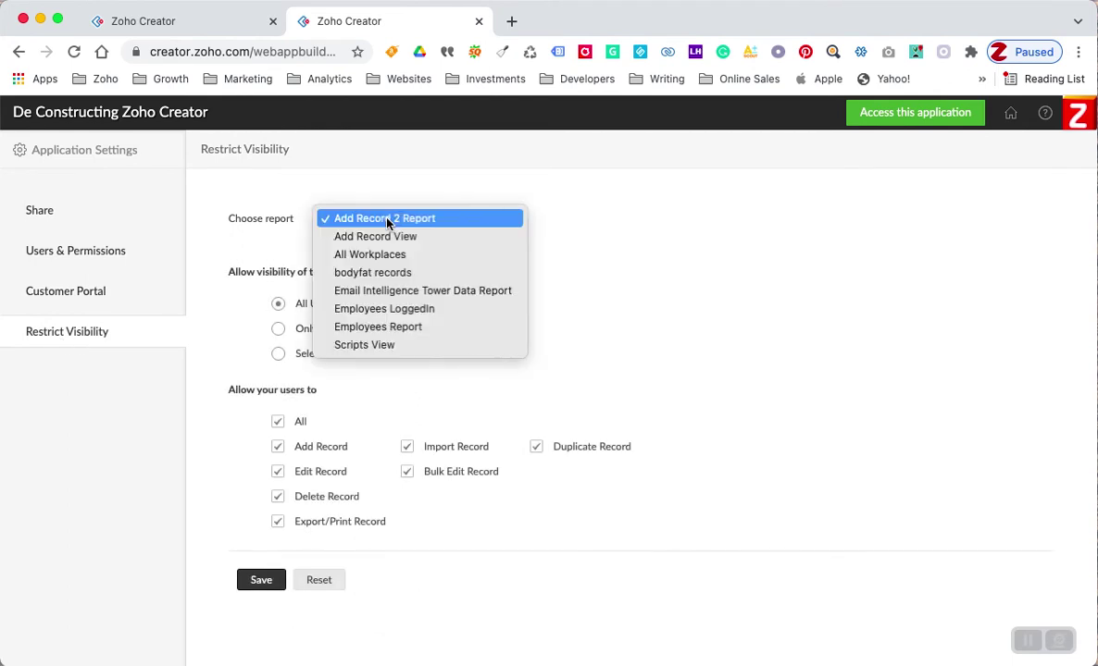
{"action": "left_click", "coordinate": [361, 312]}
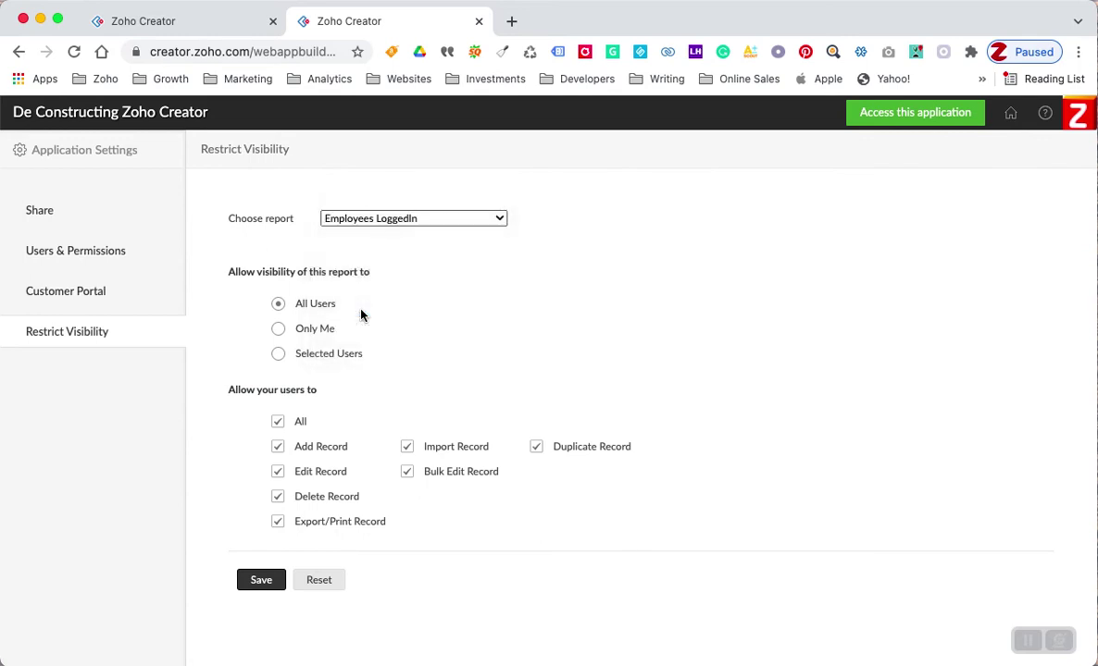
{"action": "left_click", "coordinate": [278, 355]}
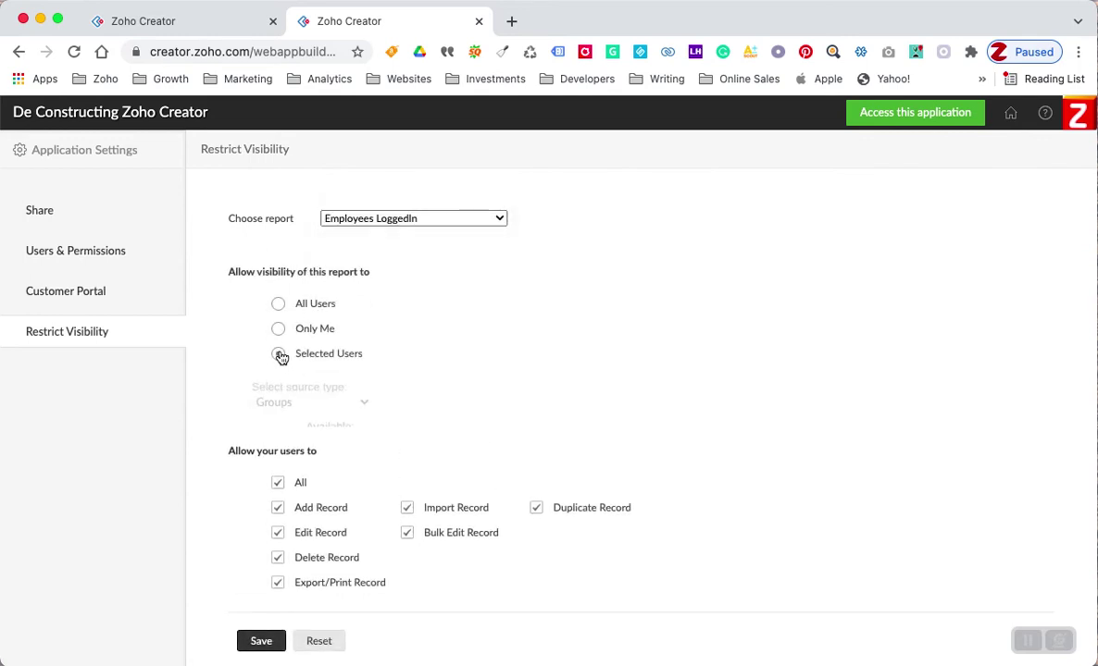
{"action": "left_click", "coordinate": [414, 398]}
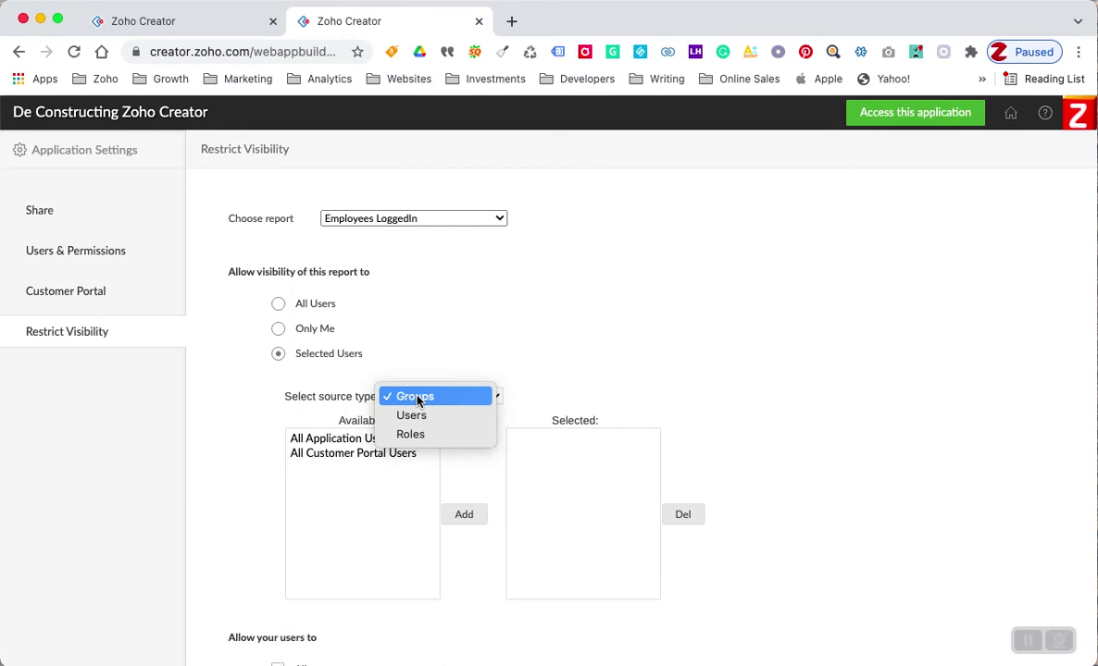
{"action": "left_click", "coordinate": [253, 471]}
{"action": "left_click", "coordinate": [343, 454]}
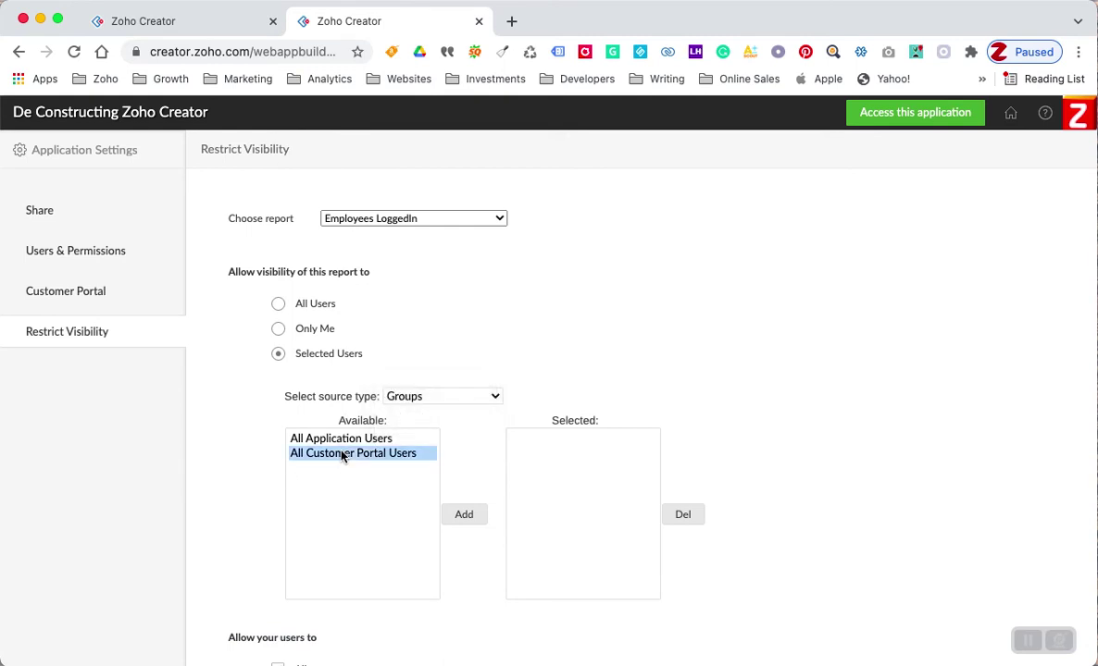
{"action": "left_click", "coordinate": [462, 514]}
{"action": "scroll", "coordinate": [265, 459], "scroll_direction": "down", "scroll_amount": 1}
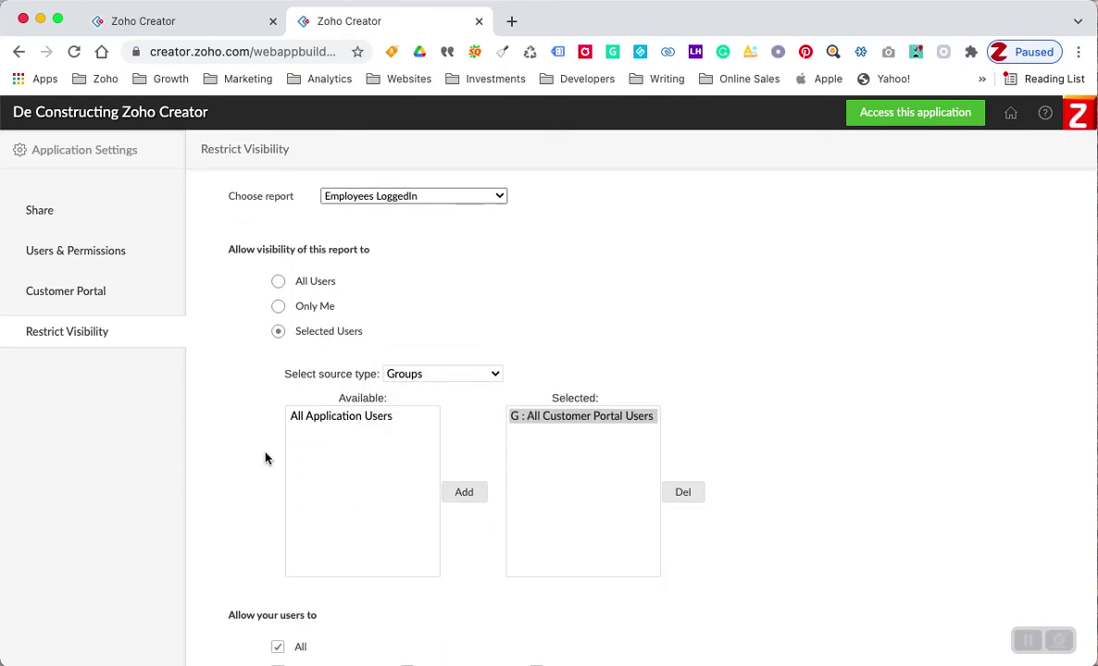
{"action": "scroll", "coordinate": [264, 459], "scroll_direction": "down", "scroll_amount": 5}
{"action": "left_click", "coordinate": [261, 628]}
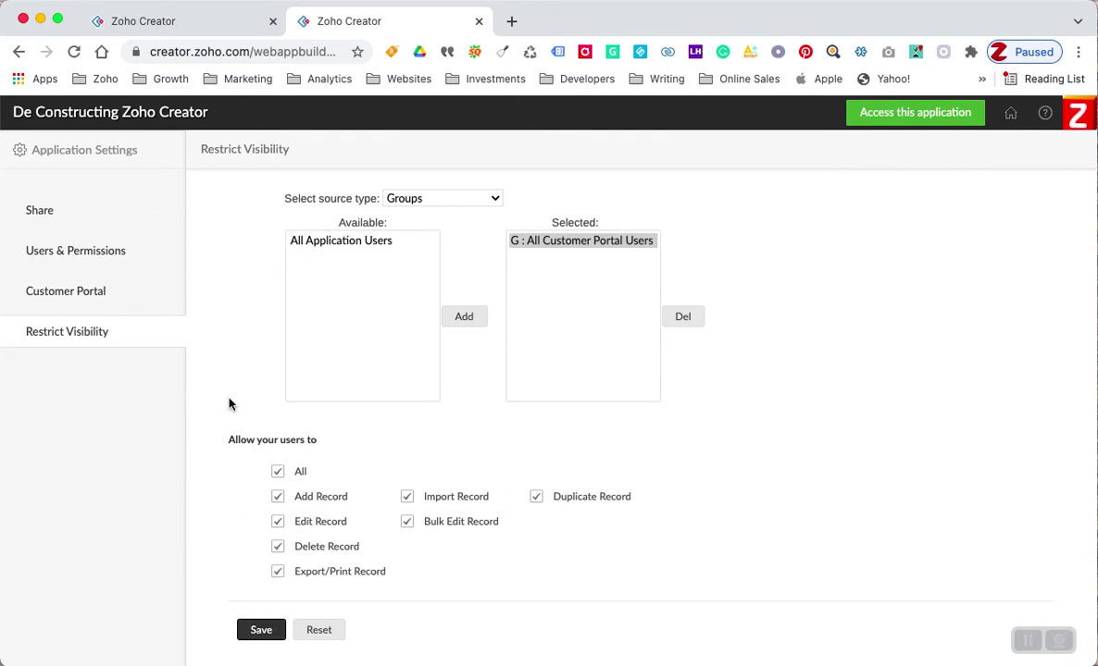
{"action": "scroll", "coordinate": [229, 404], "scroll_direction": "up", "scroll_amount": 5}
- Save the Employees Report visibility as Only Me, then minimize the browser to reveal Gmail
{"action": "left_click", "coordinate": [360, 220]}
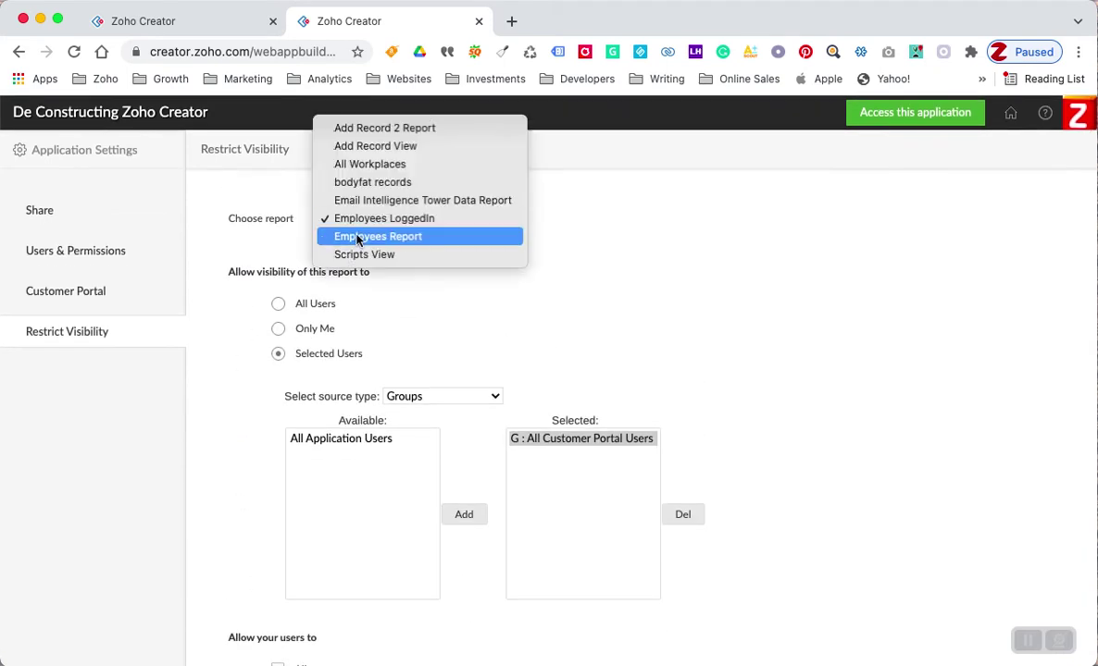
{"action": "left_click", "coordinate": [357, 237]}
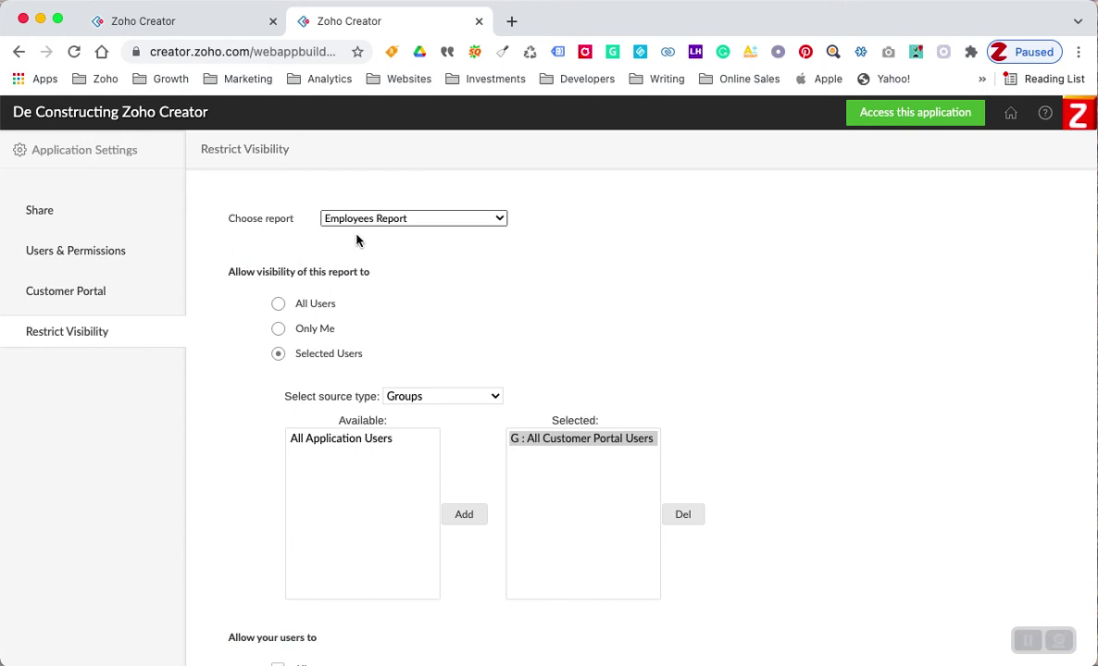
{"action": "left_click", "coordinate": [278, 331]}
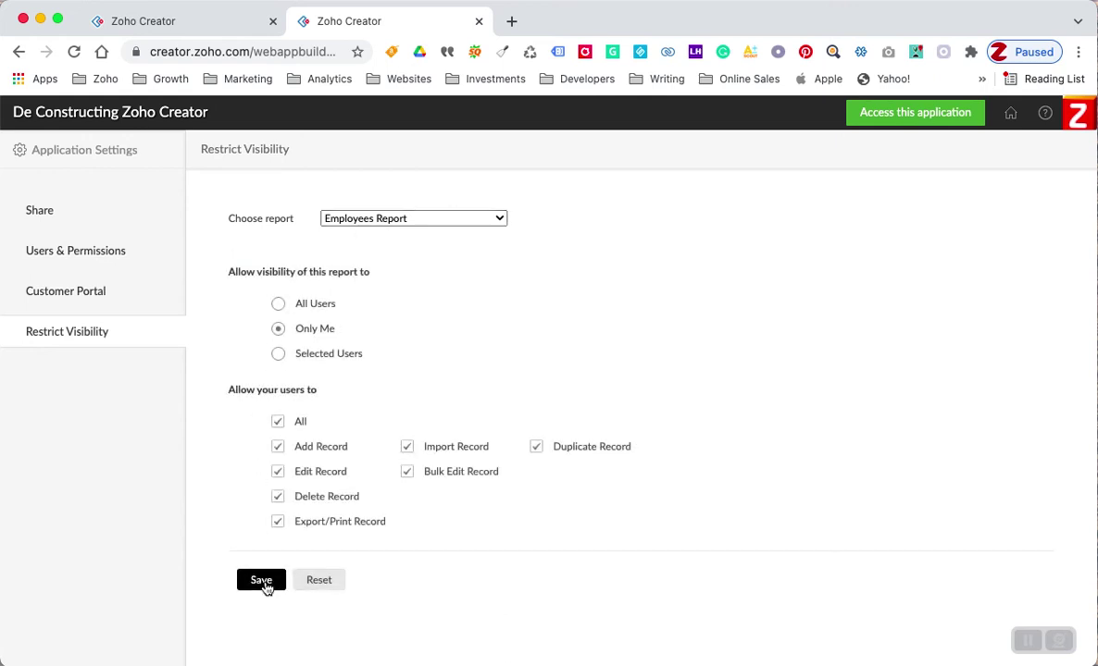
{"action": "left_click", "coordinate": [262, 582]}
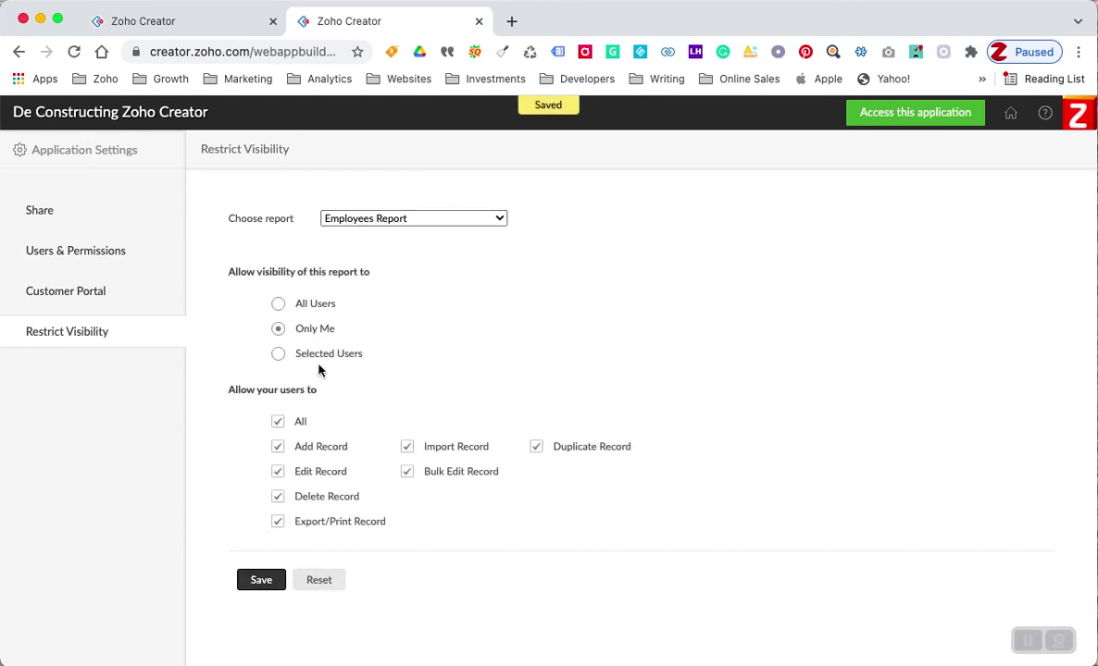
{"action": "left_click", "coordinate": [367, 221]}
{"action": "left_click", "coordinate": [366, 220]}
{"action": "left_click", "coordinate": [255, 582]}
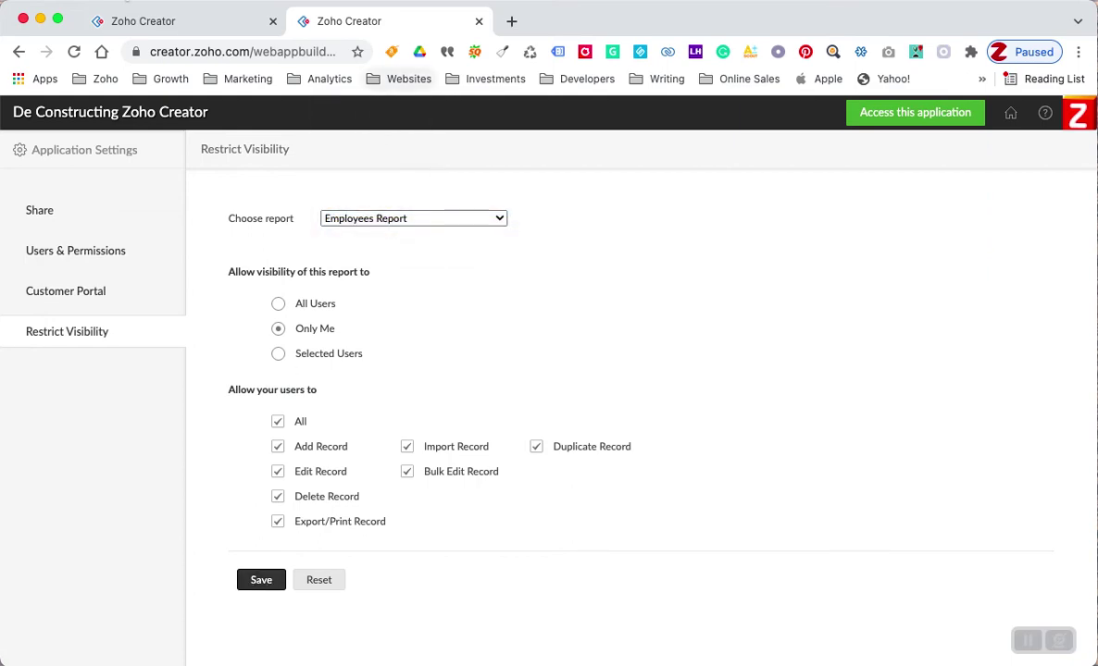
{"action": "left_click", "coordinate": [40, 19]}
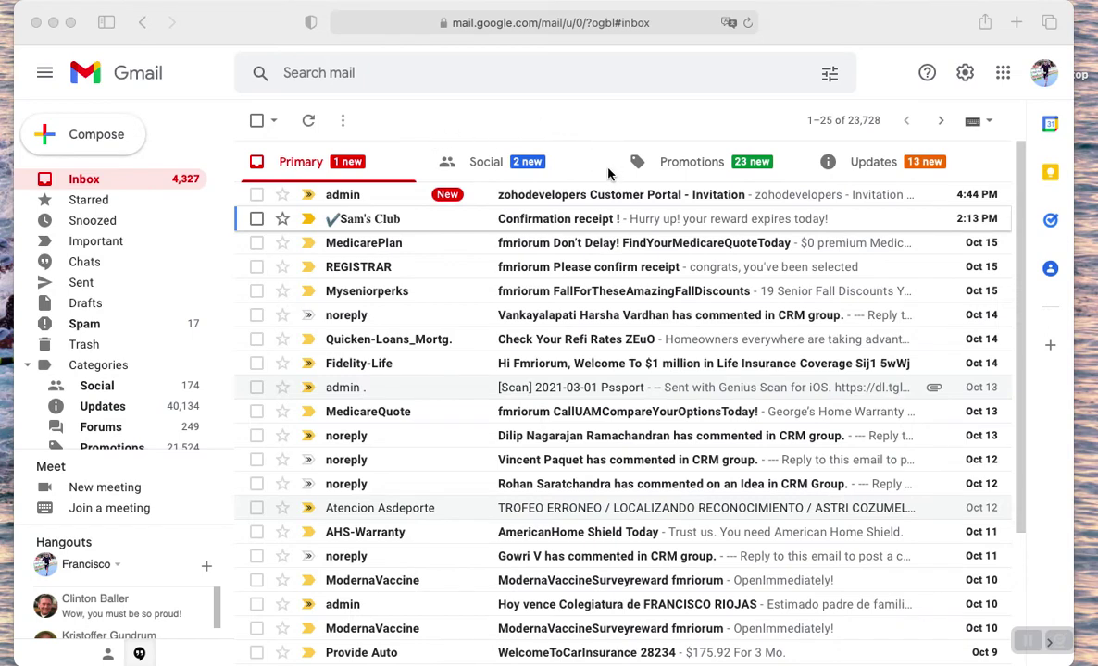
- Open the zohodevelopers Customer Portal invitation in Gmail and follow its 'Click here' signup link to Create Password
{"action": "left_click", "coordinate": [554, 188]}
{"action": "left_click", "coordinate": [551, 195]}
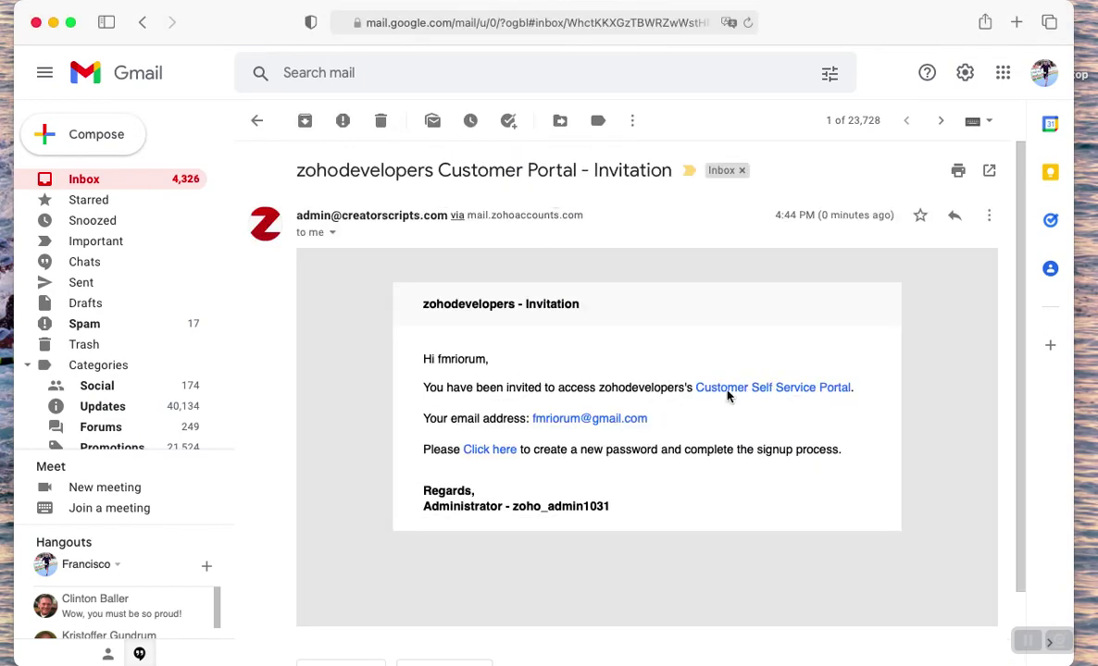
{"action": "left_click", "coordinate": [486, 449]}
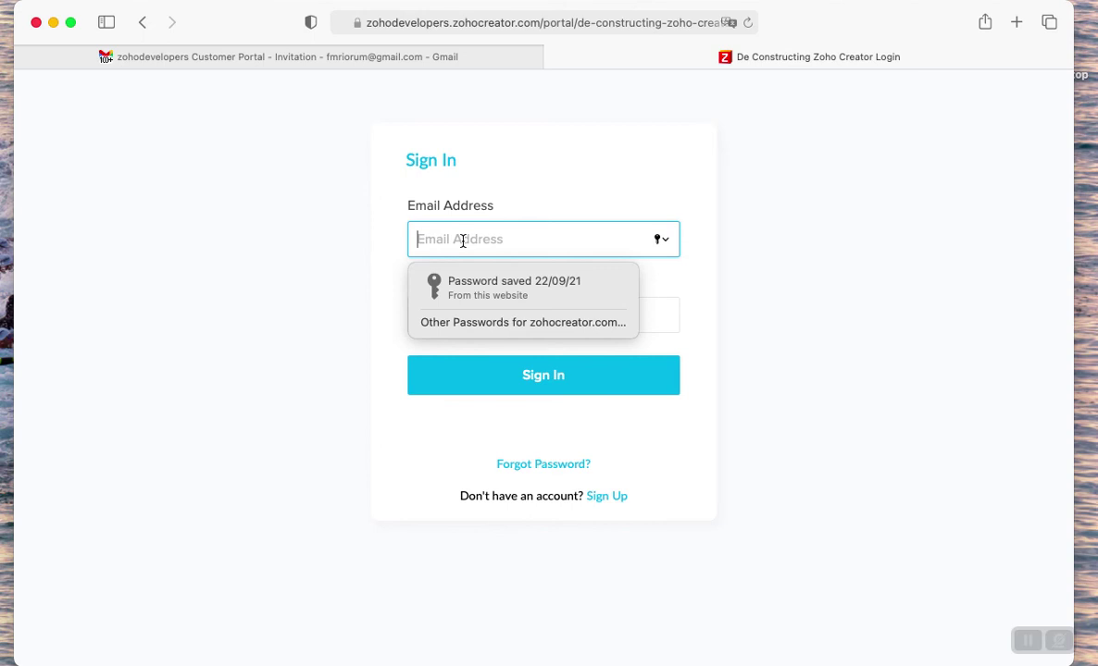
{"action": "left_click", "coordinate": [372, 59]}
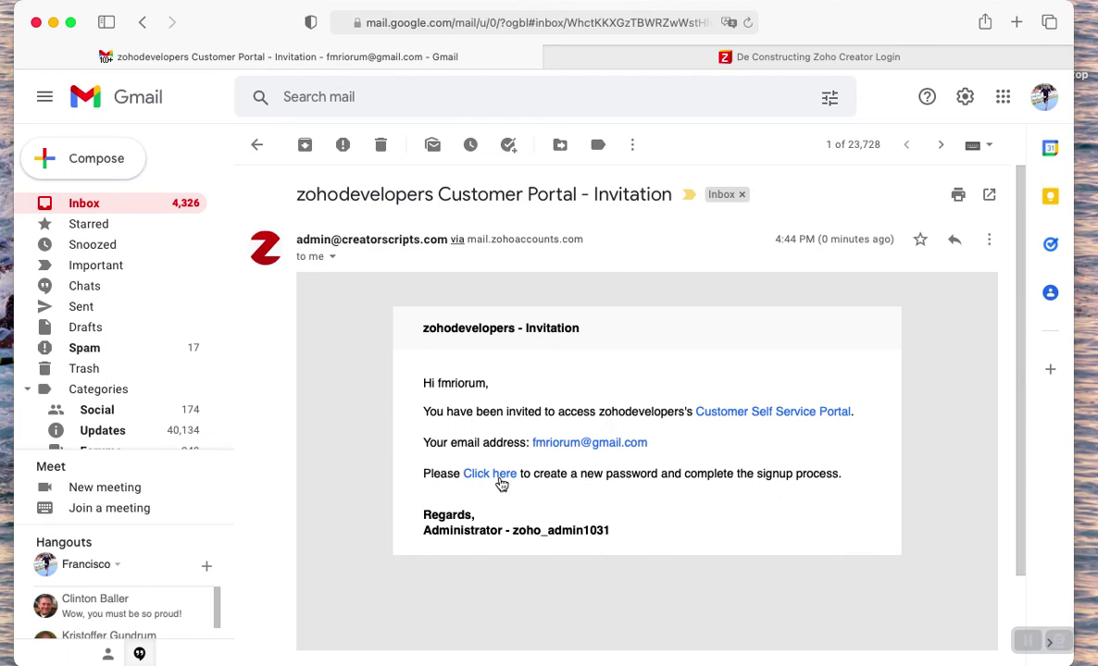
{"action": "left_click", "coordinate": [489, 474]}
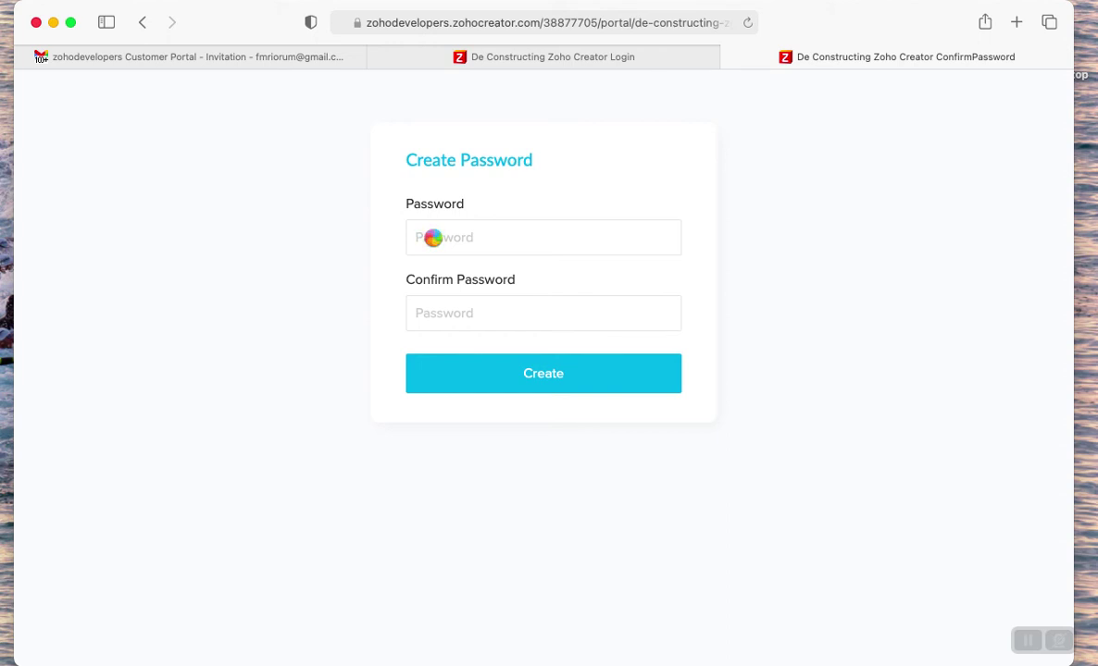
- Enter a new password and its confirmation, then submit them
{"action": "left_click", "coordinate": [433, 237]}
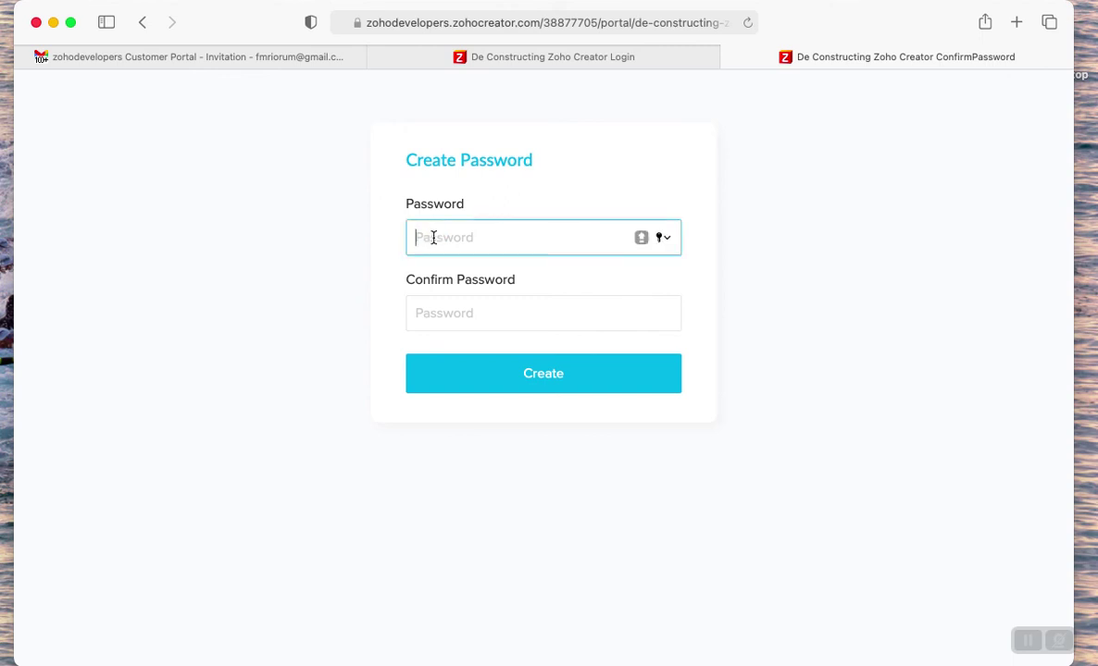
{"action": "type", "text": "p"}
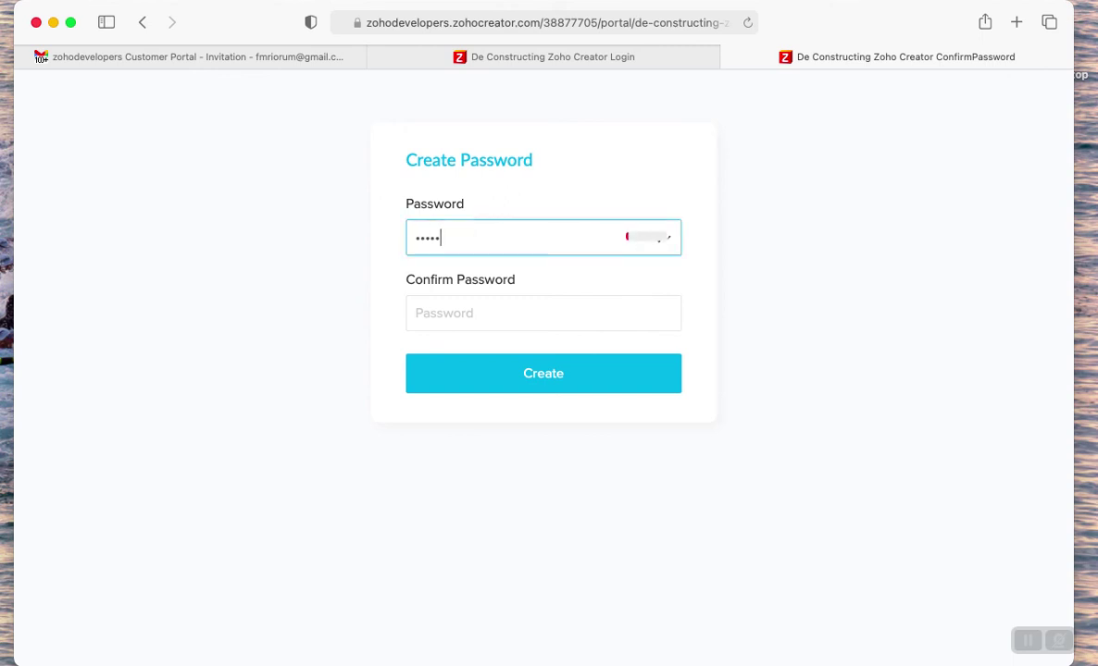
{"action": "type", "text": "•••"}
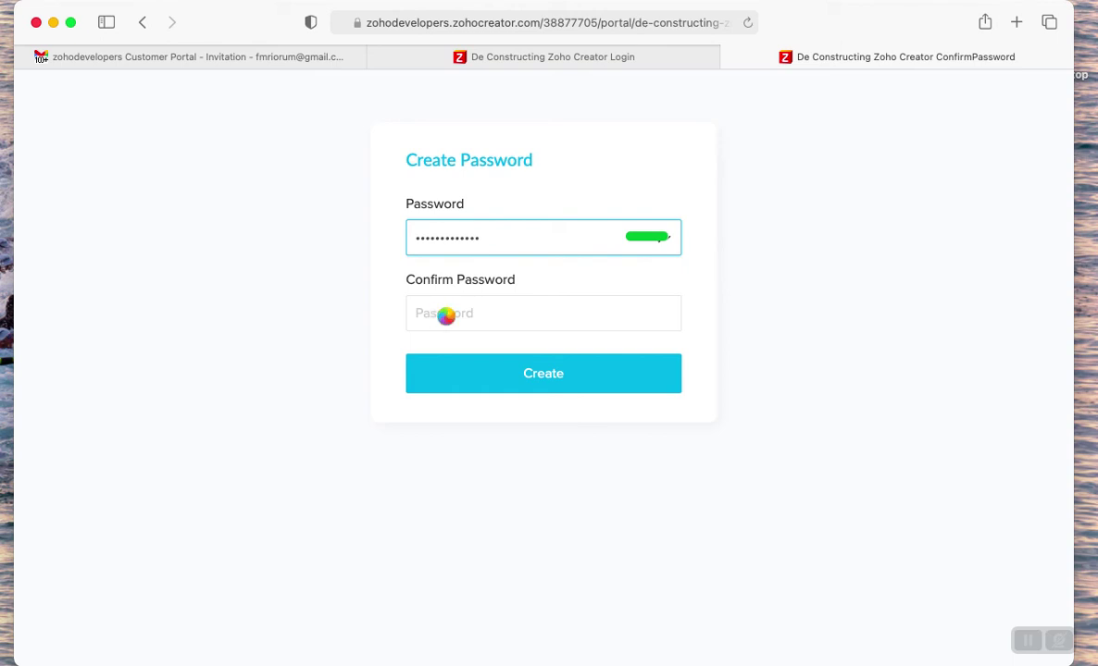
{"action": "left_click", "coordinate": [446, 316]}
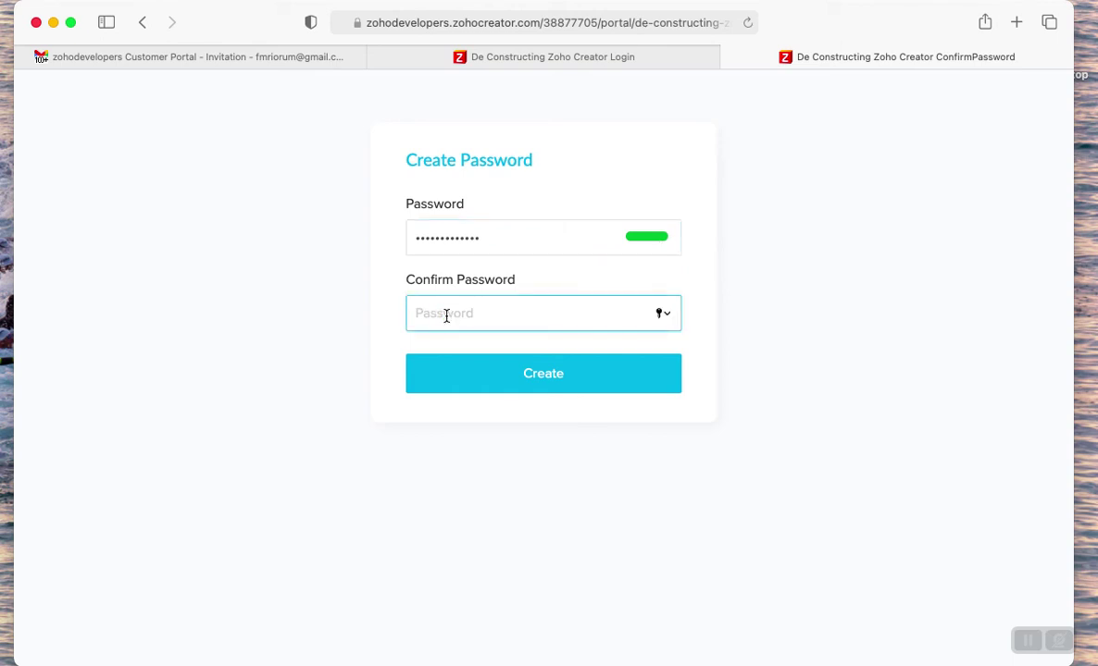
{"action": "type", "text": "•"}
{"action": "key", "text": "super+v"}
{"action": "left_click", "coordinate": [528, 365]}
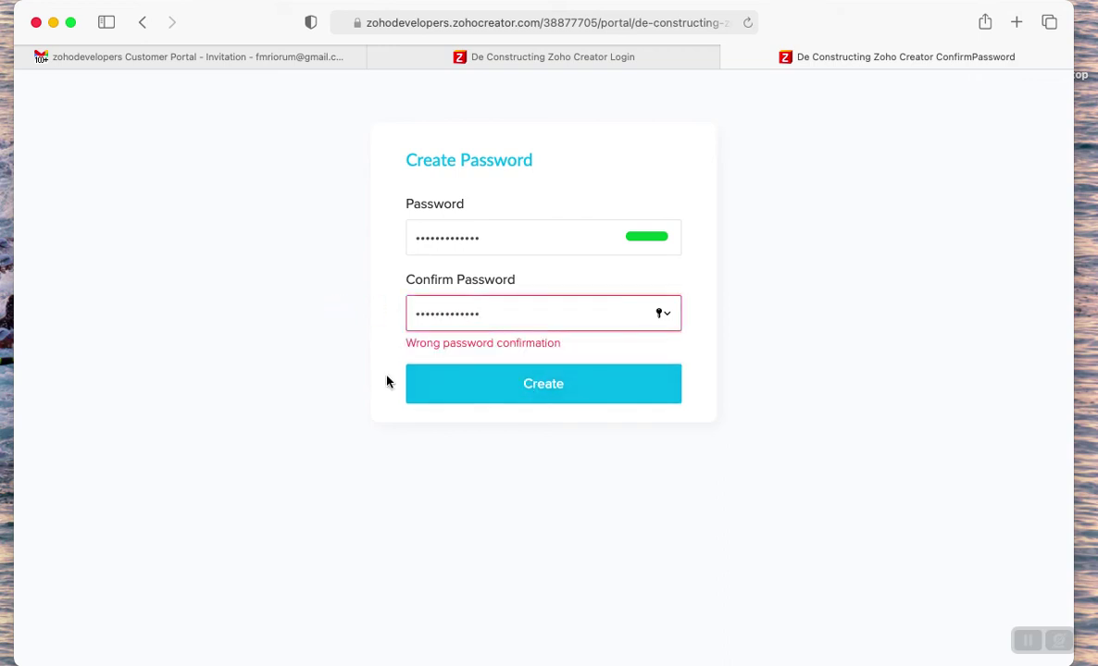
- Correct the mismatched confirmation, create the account, and decline saving the password in the browser
{"action": "left_click_drag", "start_coordinate": [492, 314], "coordinate": [405, 314]}
{"action": "key", "text": "BackSpace"}
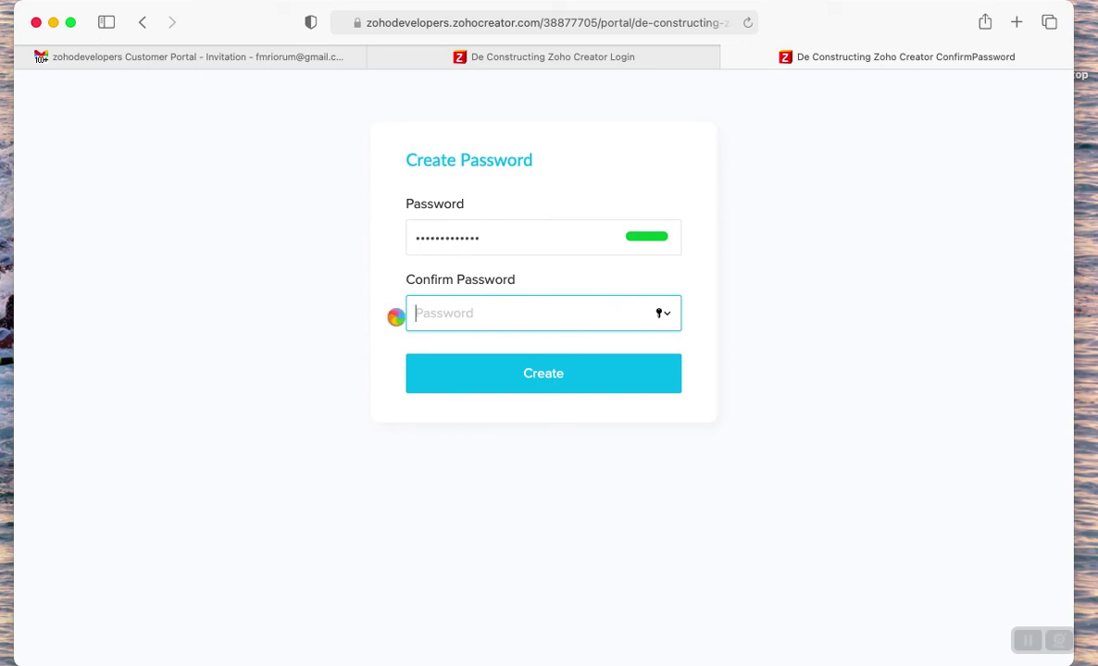
{"action": "type", "text": "•"}
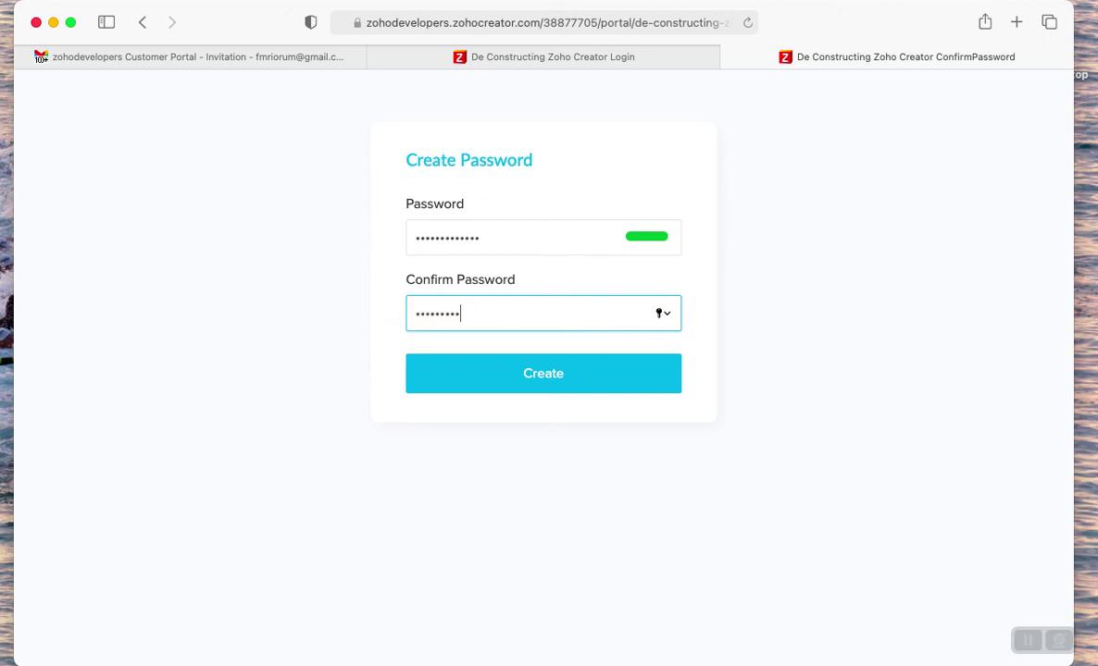
{"action": "left_click", "coordinate": [498, 360]}
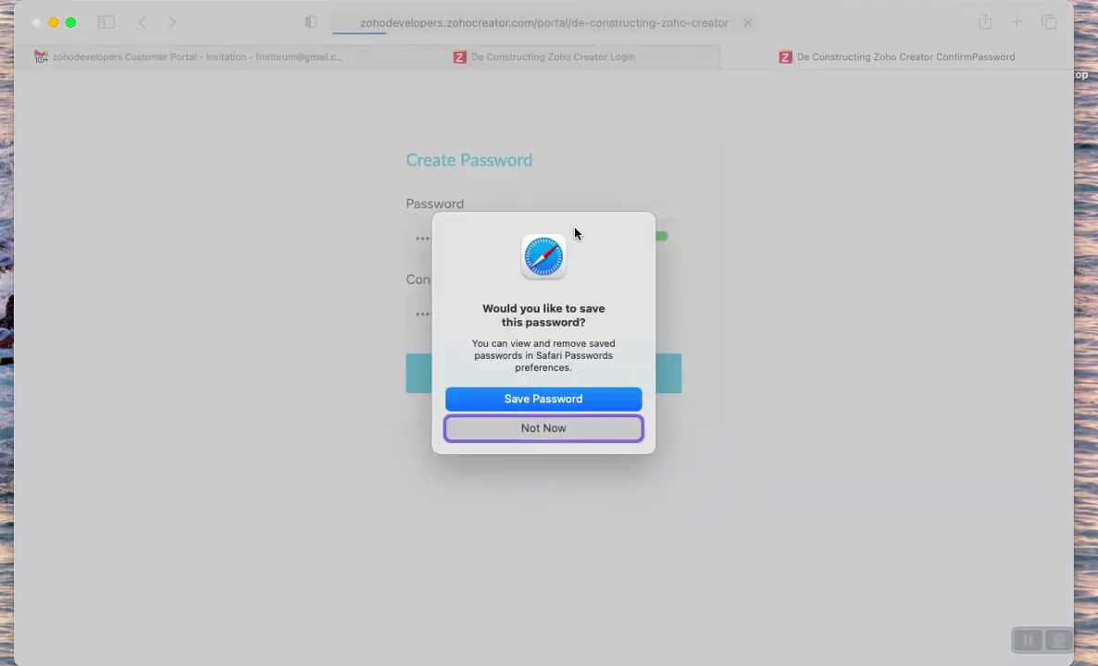
{"action": "left_click", "coordinate": [554, 407]}
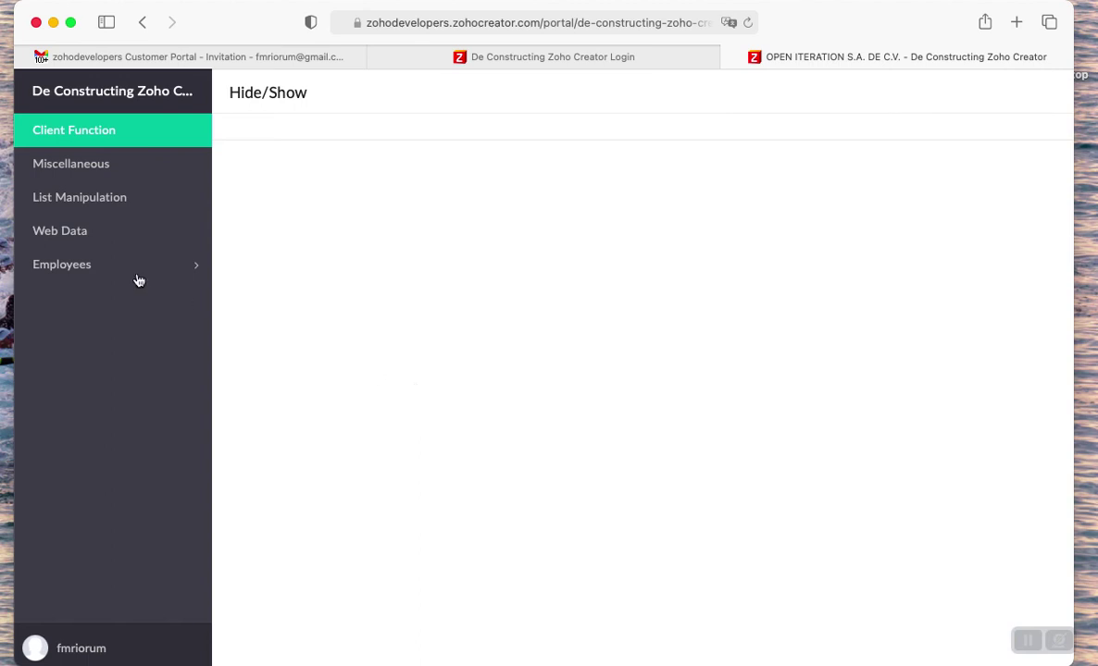
- Open Employees LoggedIn under Employees, check the record's email and profile, and close the extra Login tab
{"action": "left_click", "coordinate": [73, 275]}
{"action": "left_click", "coordinate": [79, 335]}
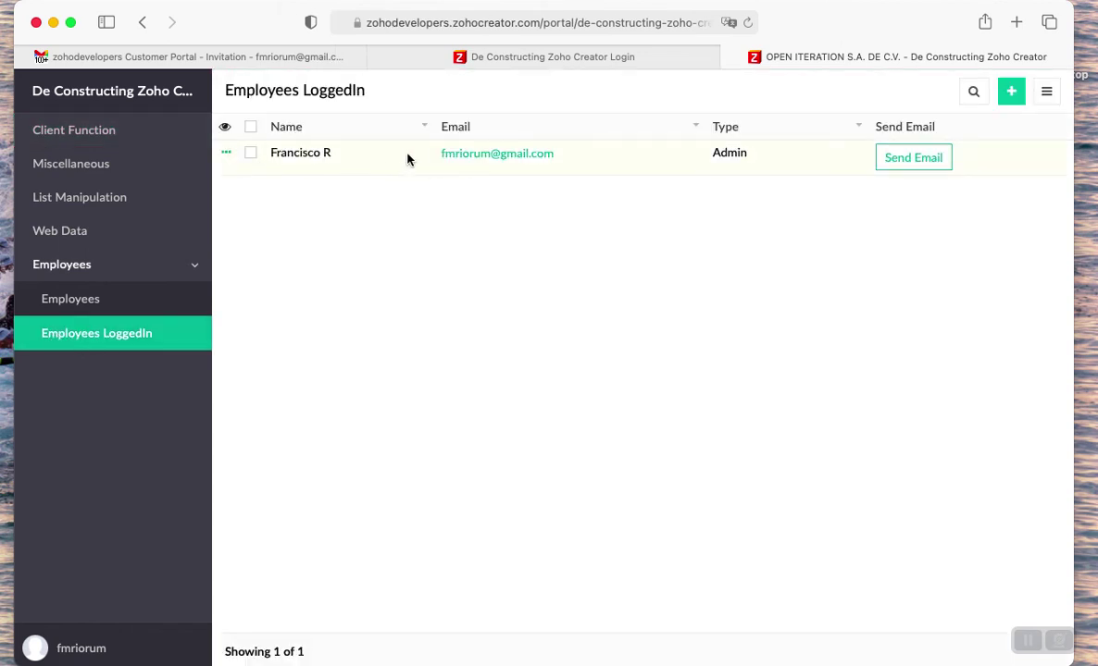
{"action": "left_click_drag", "start_coordinate": [438, 154], "coordinate": [558, 153]}
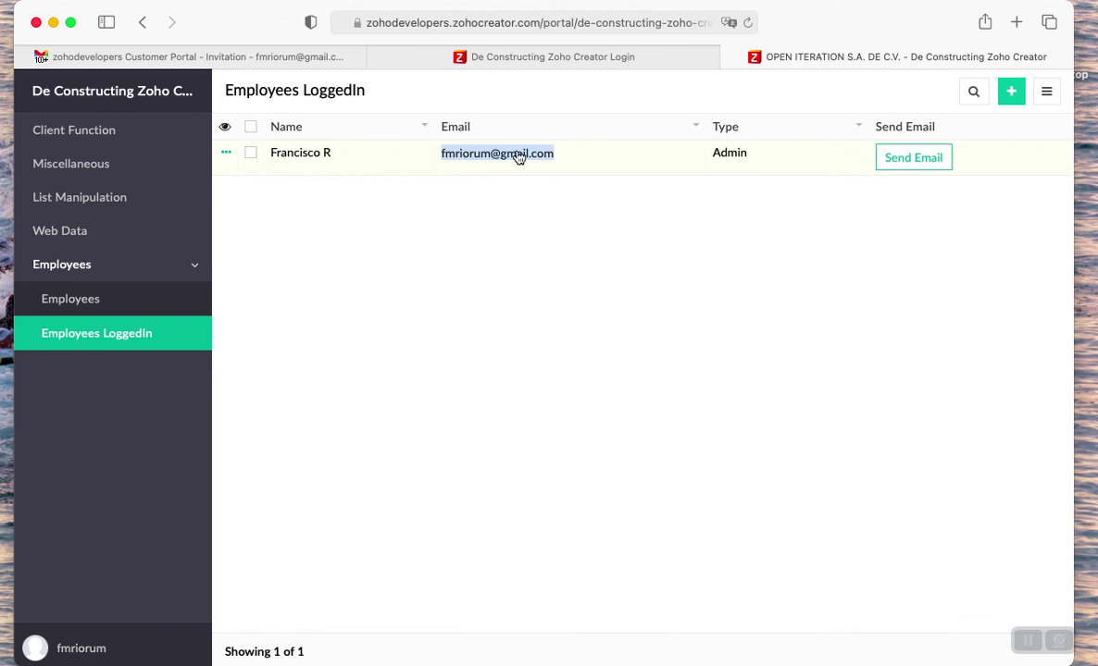
{"action": "left_click", "coordinate": [78, 648]}
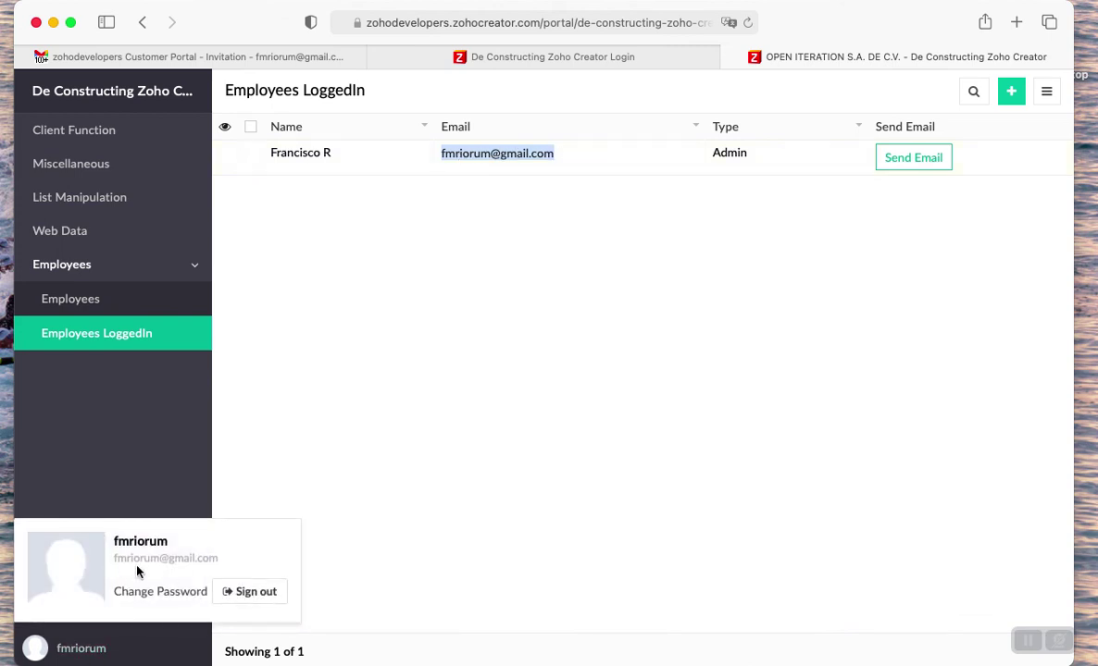
{"action": "left_click", "coordinate": [489, 53]}
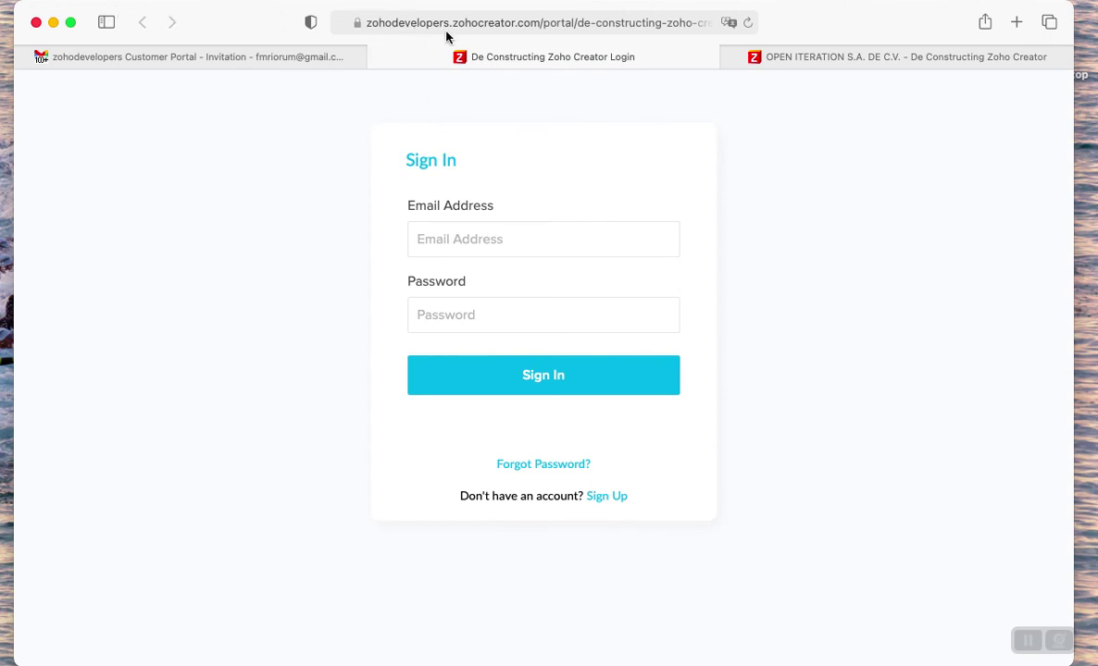
{"action": "left_click", "coordinate": [375, 60]}
- In the admin's Chrome designer tab, select Employees Report and access the live application
{"action": "mouse_move", "coordinate": [28, 491]}
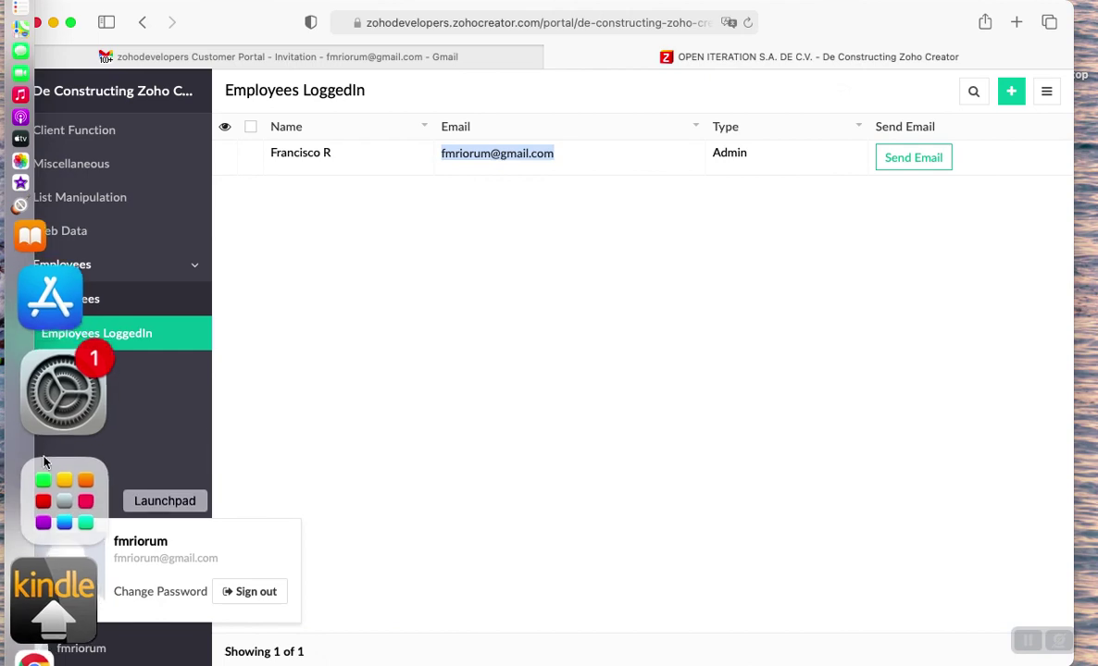
{"action": "left_click", "coordinate": [53, 509]}
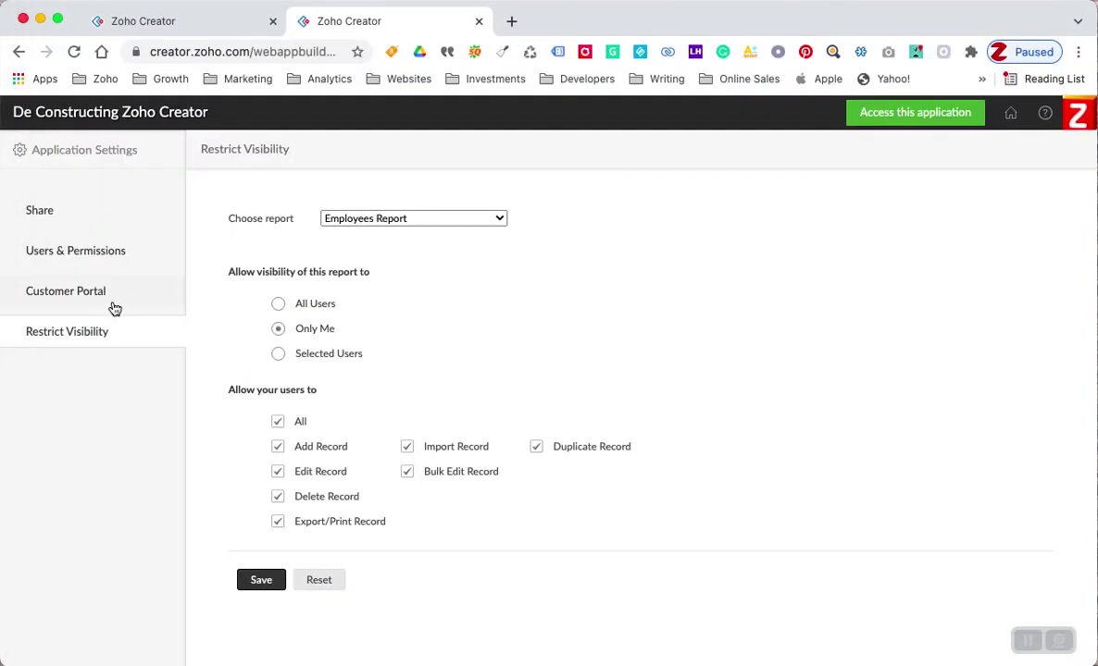
{"action": "left_click", "coordinate": [226, 21]}
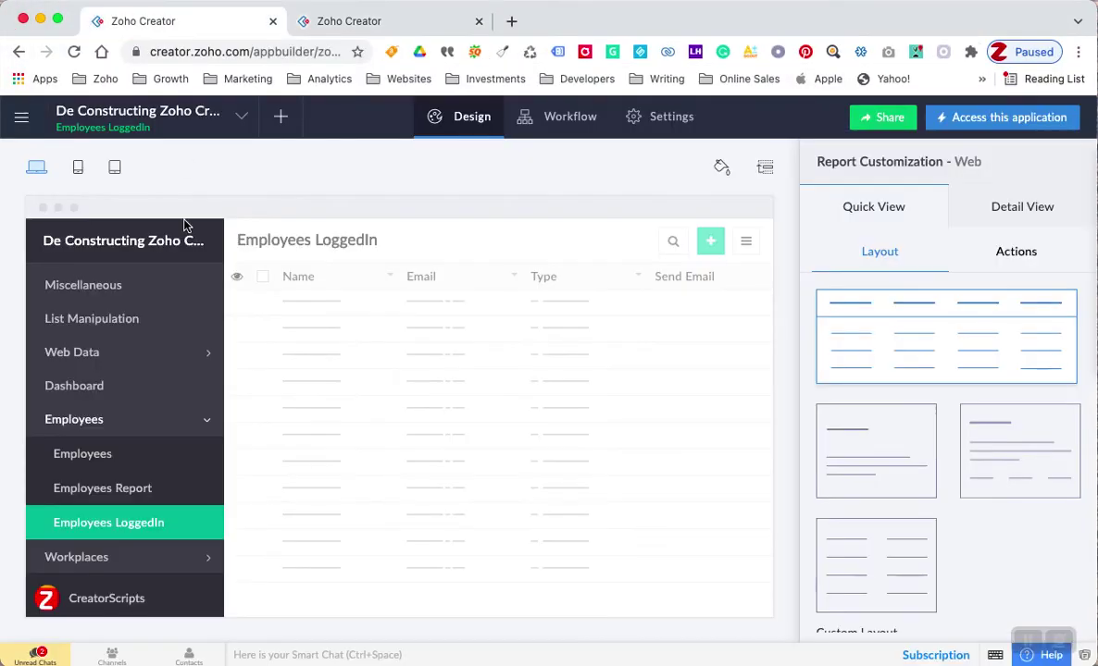
{"action": "left_click", "coordinate": [119, 496]}
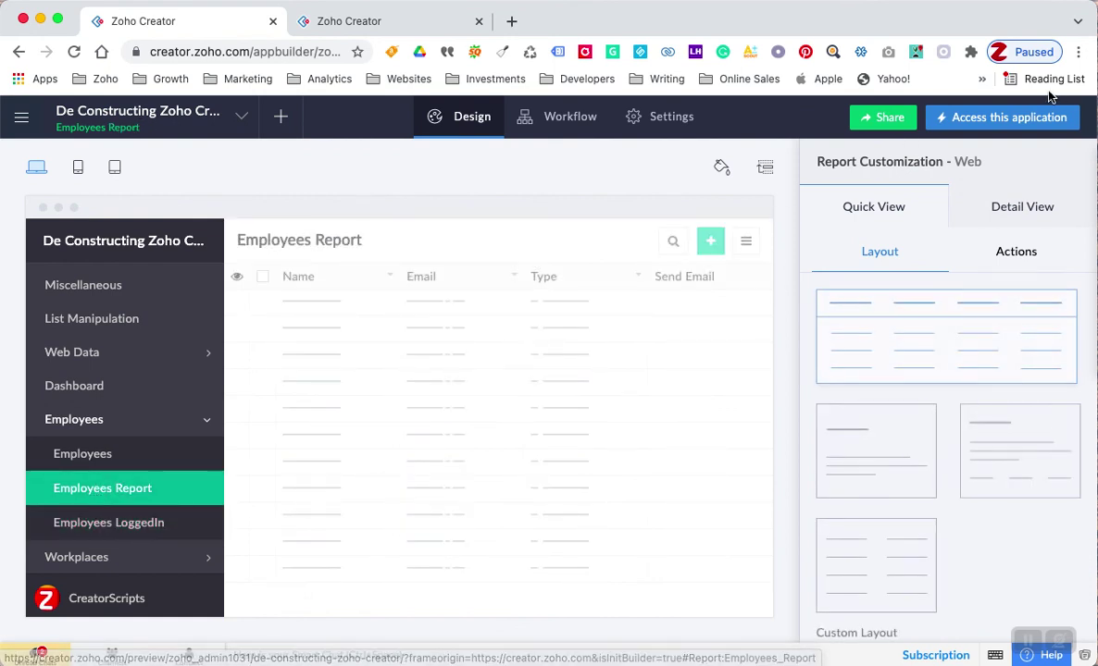
{"action": "left_click", "coordinate": [948, 129]}
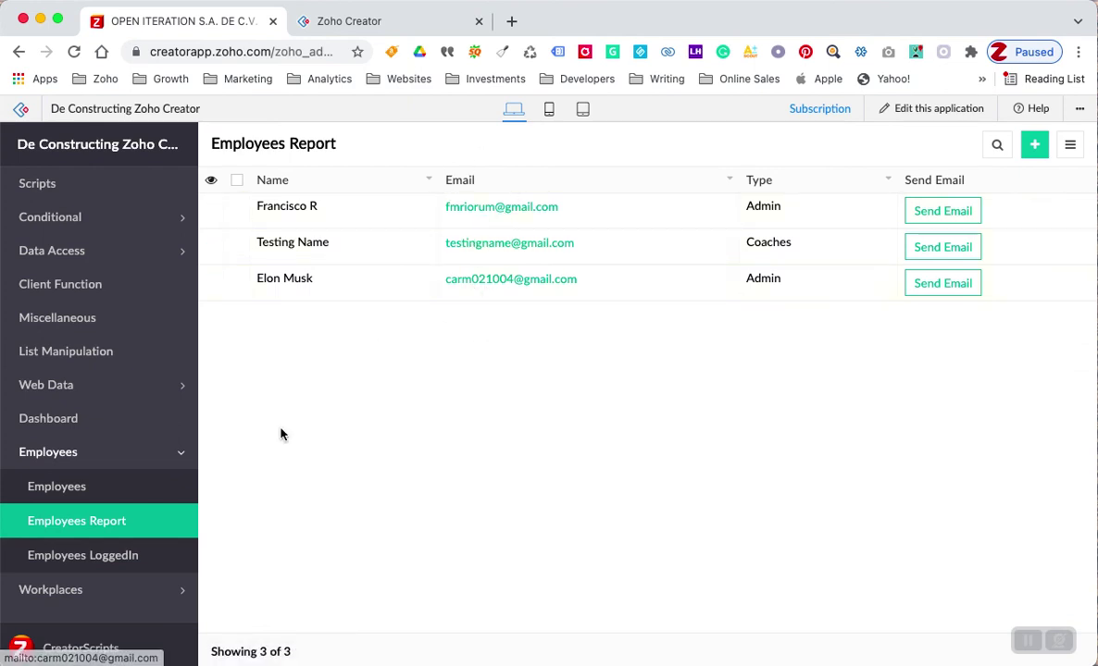
{"action": "left_click", "coordinate": [89, 556]}
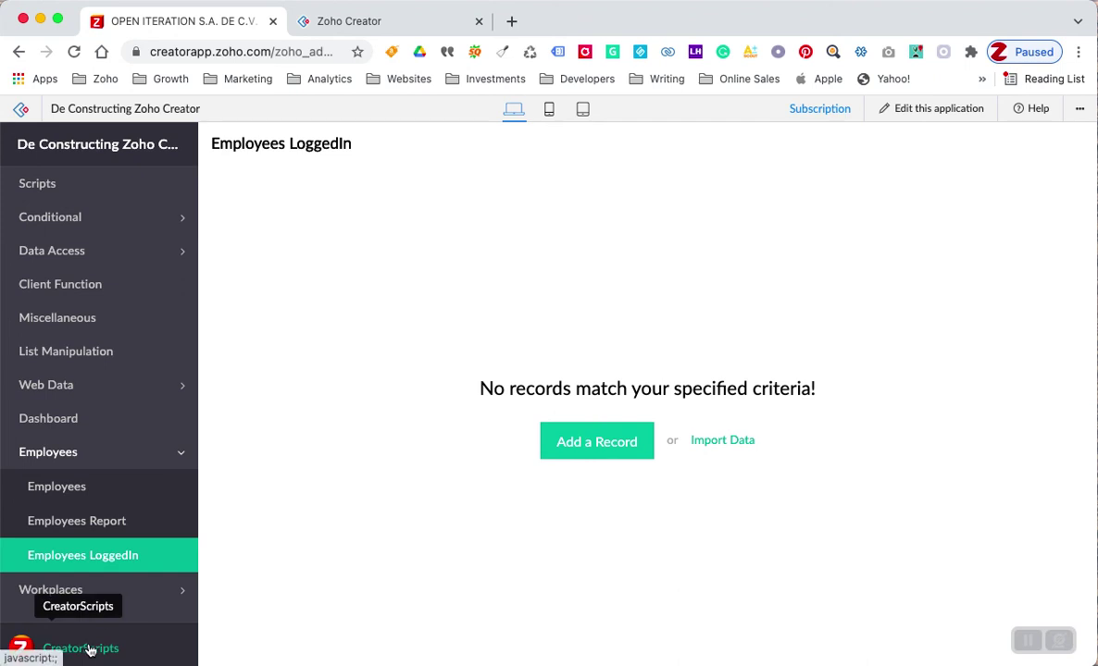
{"action": "left_click", "coordinate": [79, 521]}
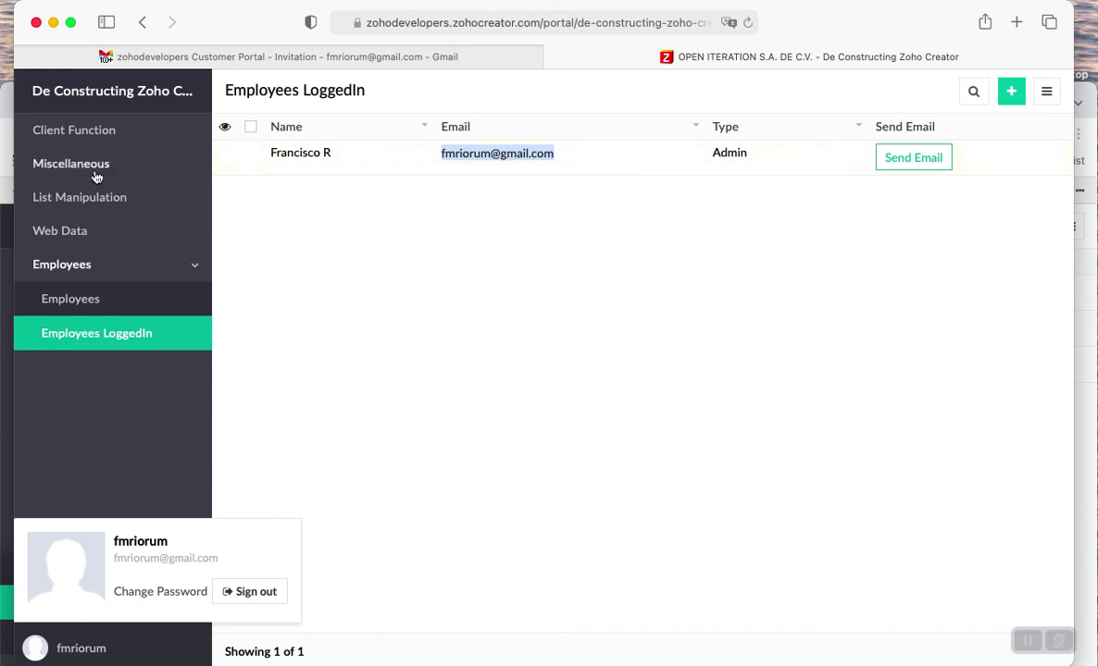
{"action": "left_click", "coordinate": [7, 289]}
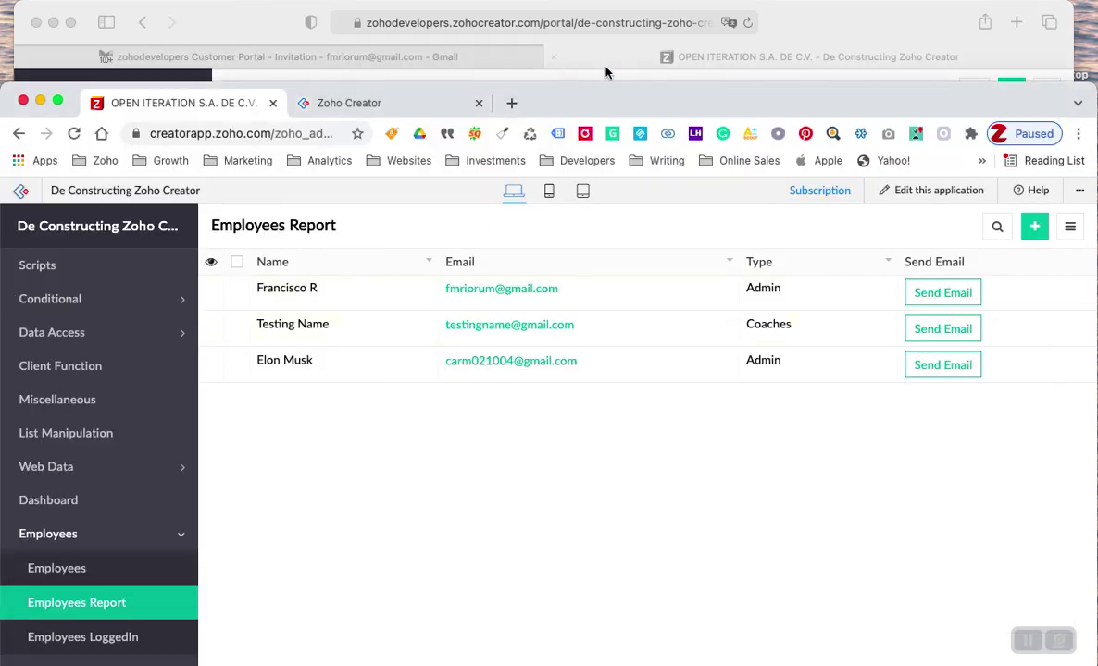
{"action": "left_click_drag", "start_coordinate": [731, 107], "coordinate": [738, 26]}
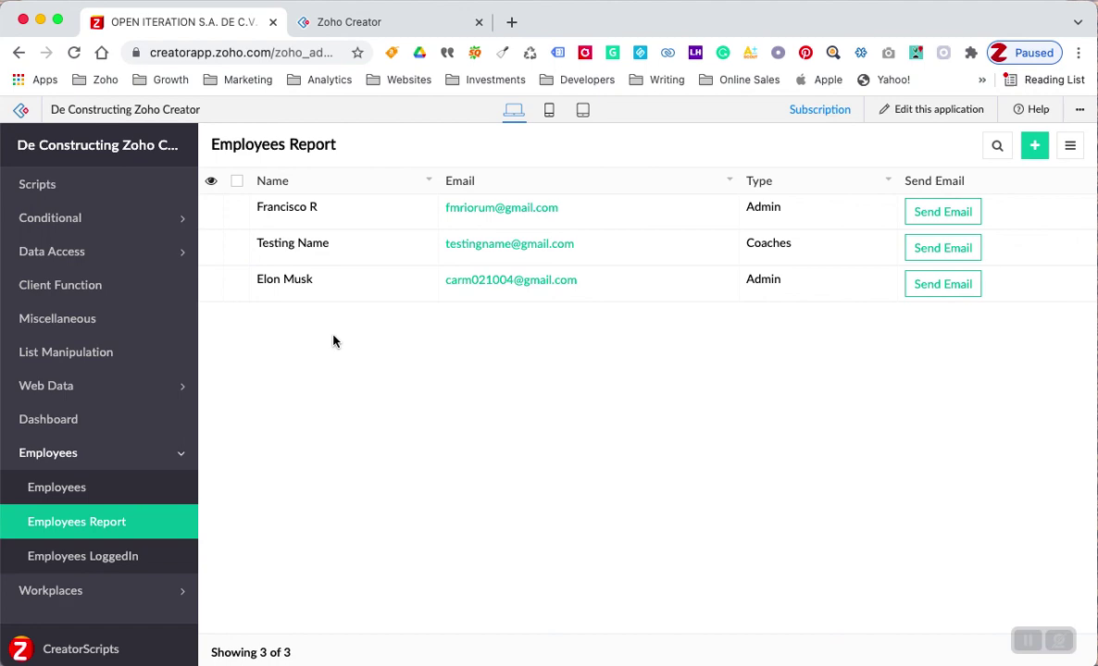
{"action": "left_click", "coordinate": [569, 2]}
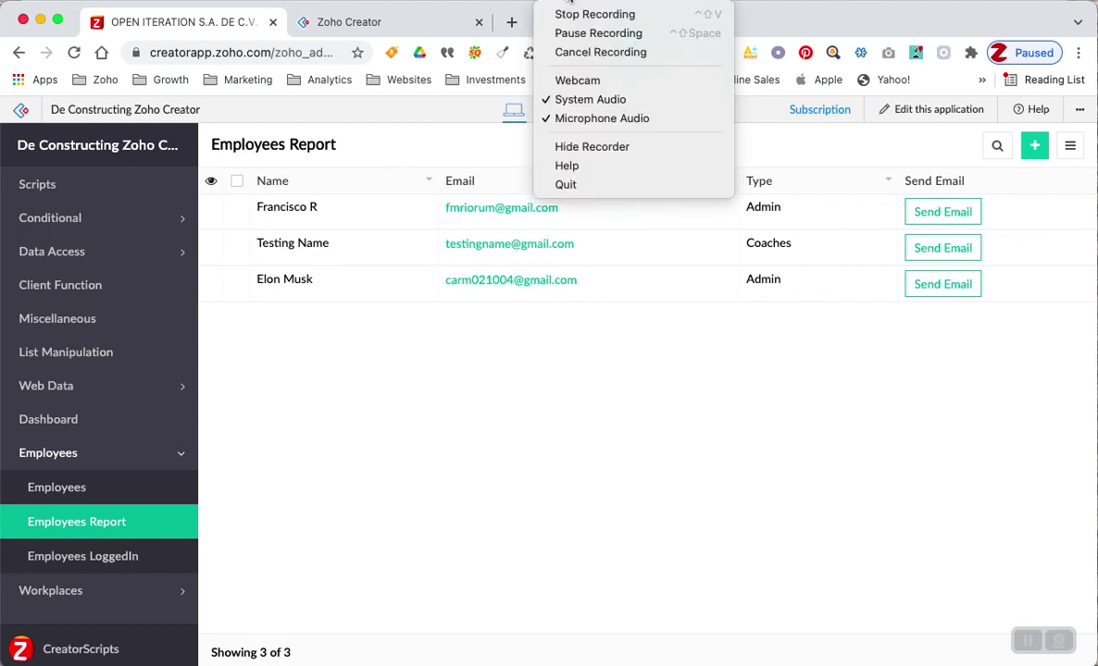